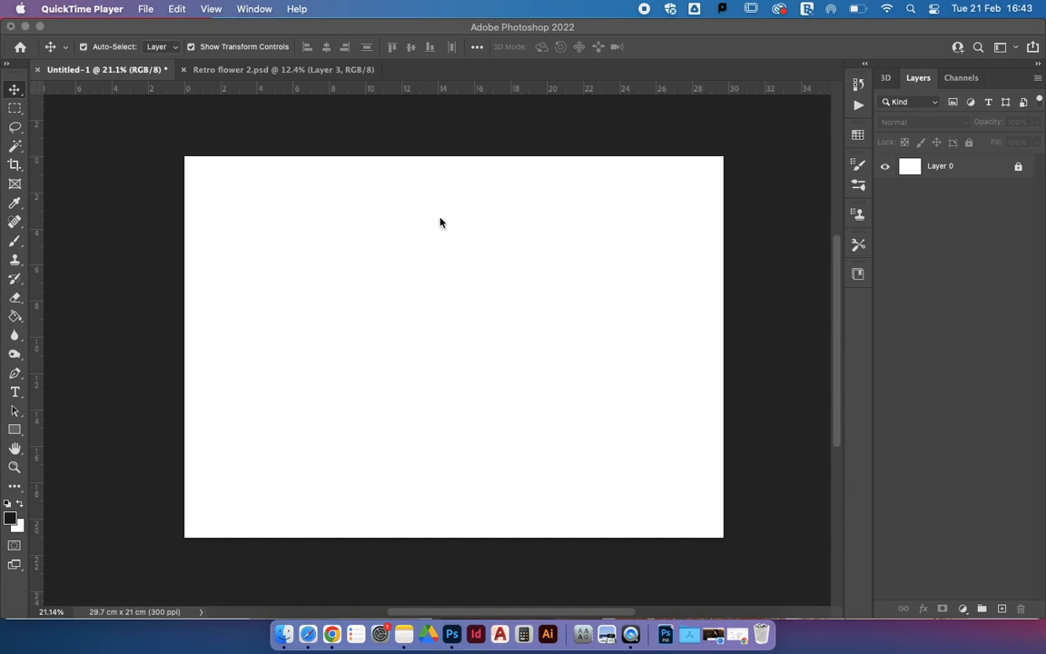
Place the Abba Poster image as an embedded layer in the blank document and move it up towards the canvas's upper edge.
click(168, 28)
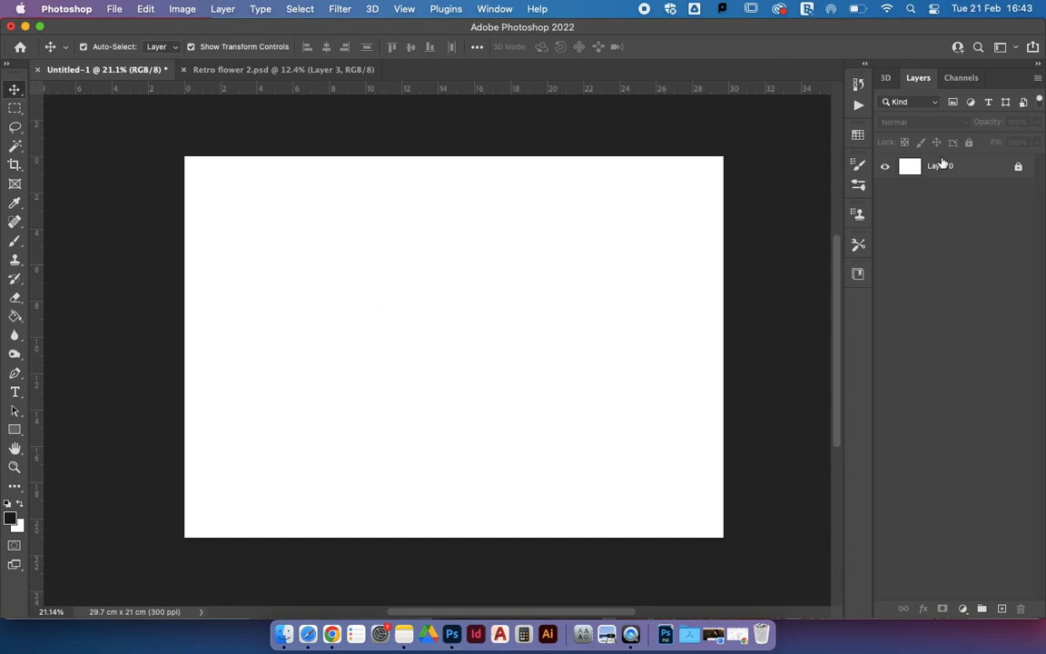
click(115, 9)
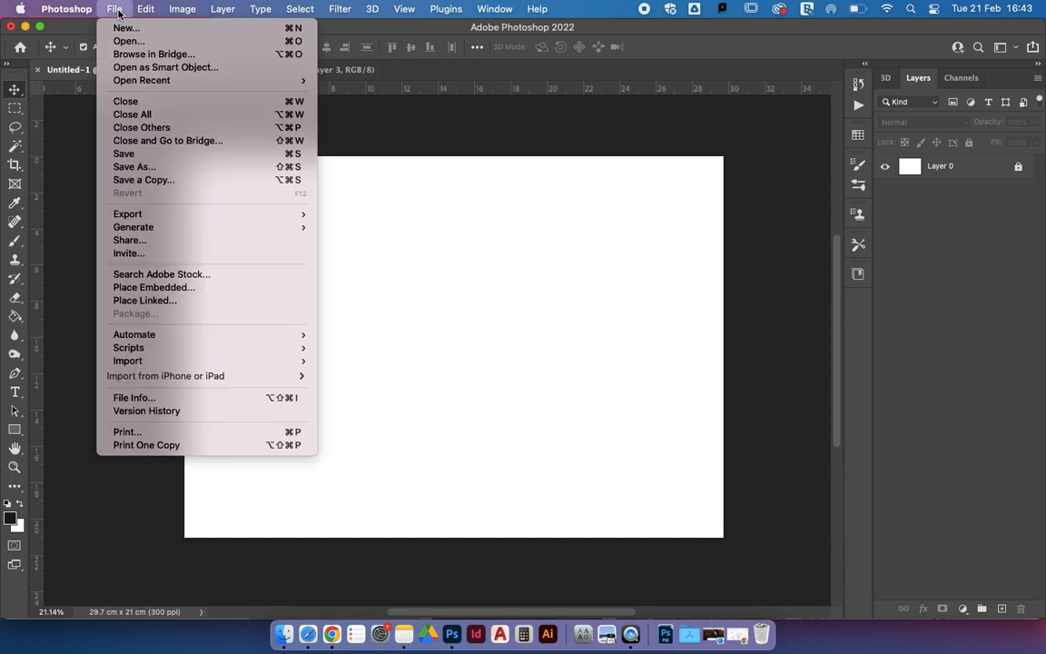
click(167, 291)
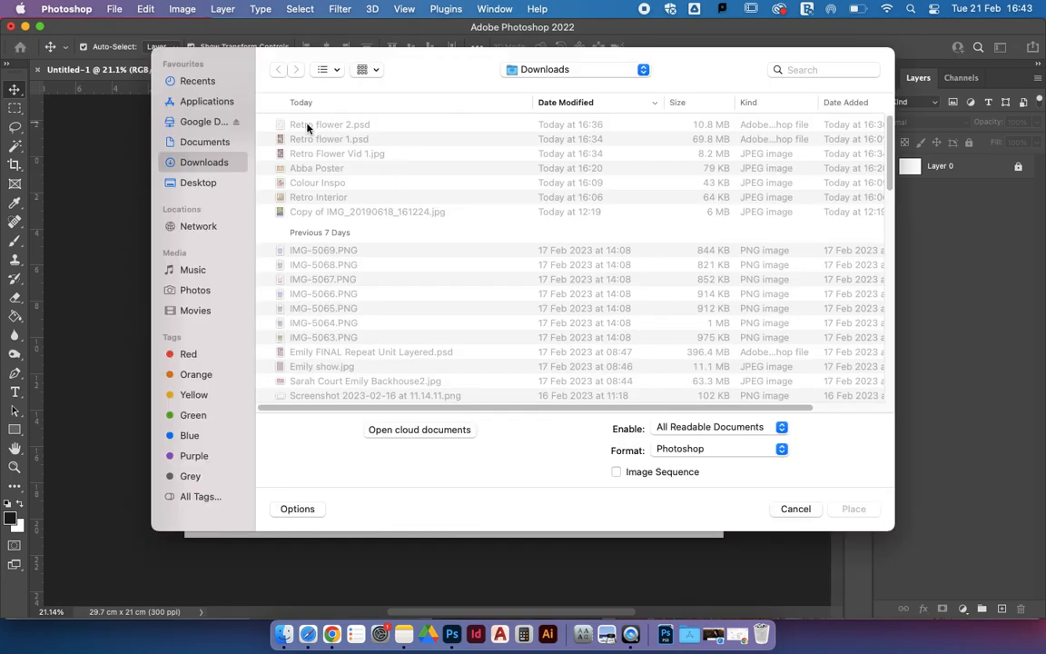
click(303, 169)
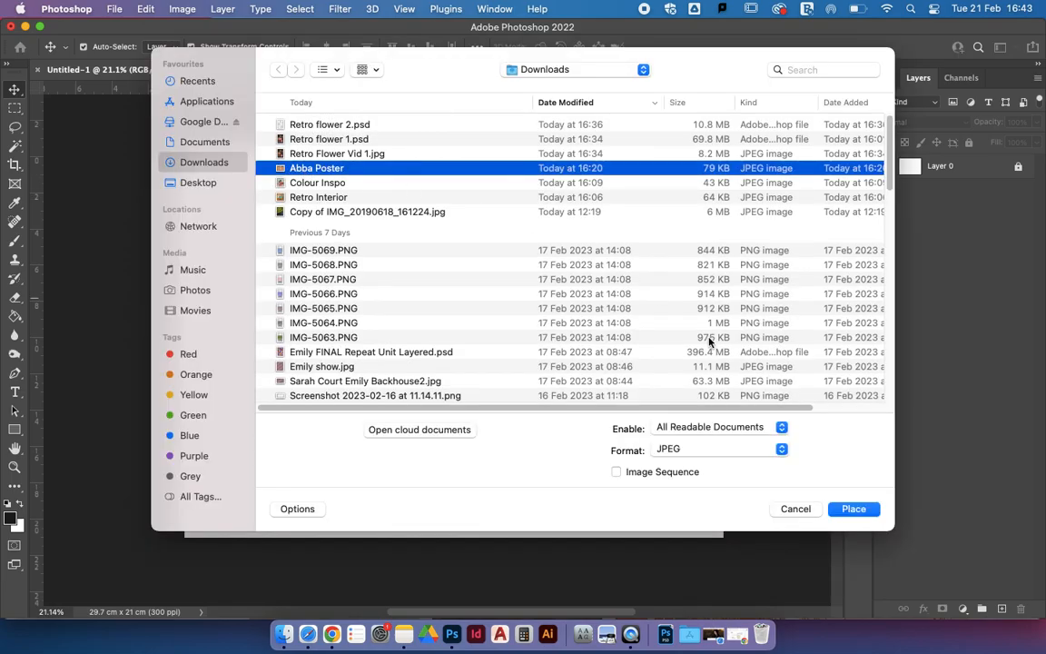
click(853, 510)
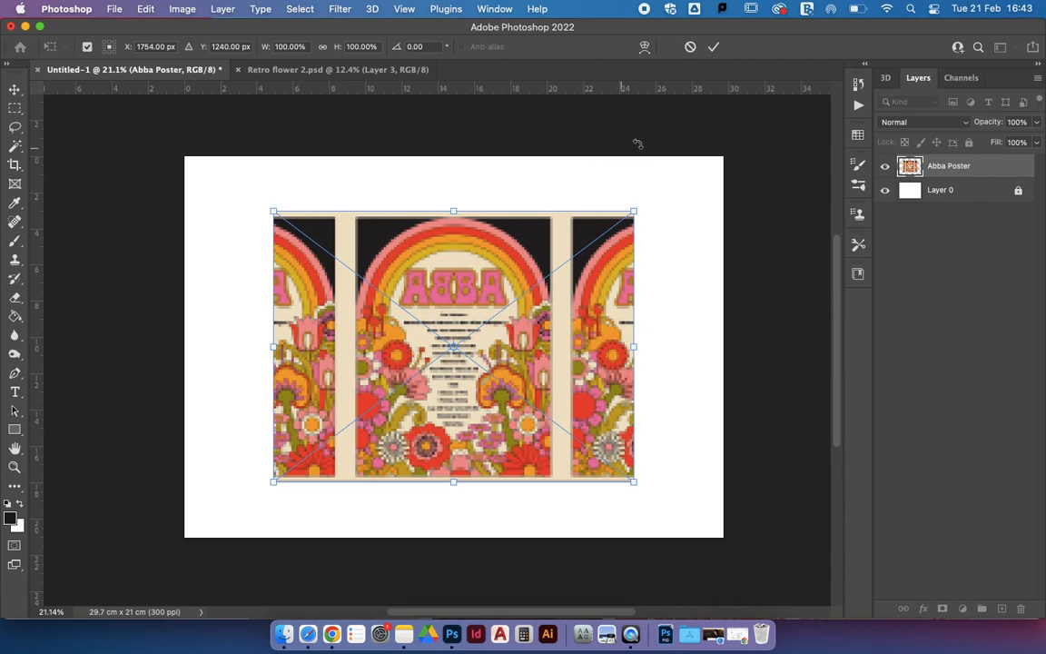
click(715, 46)
drag(532, 322, 536, 283)
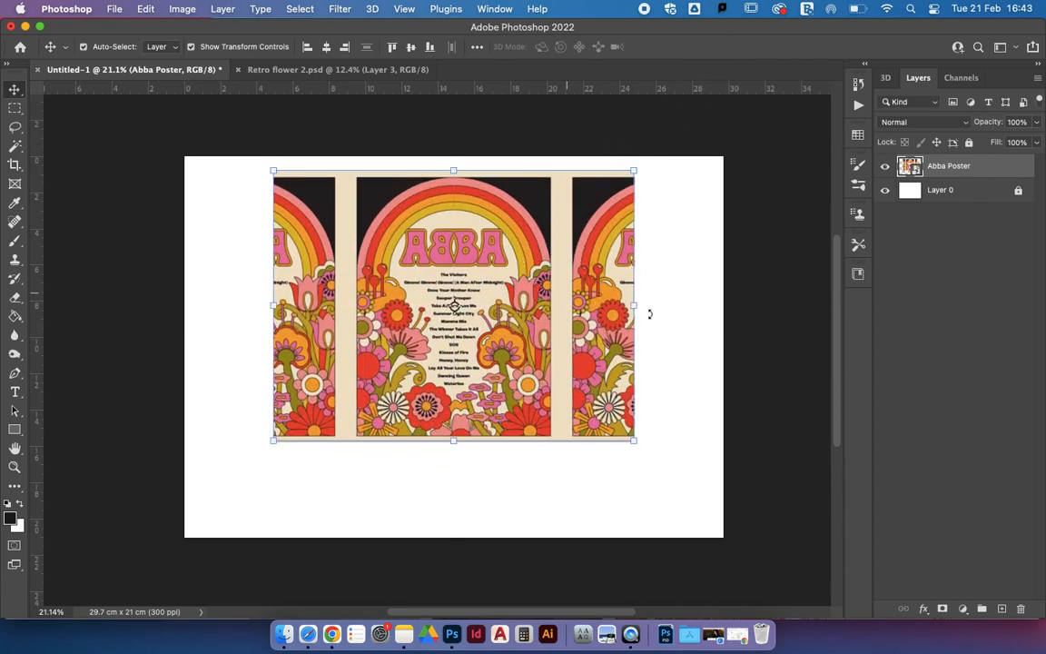
click(736, 334)
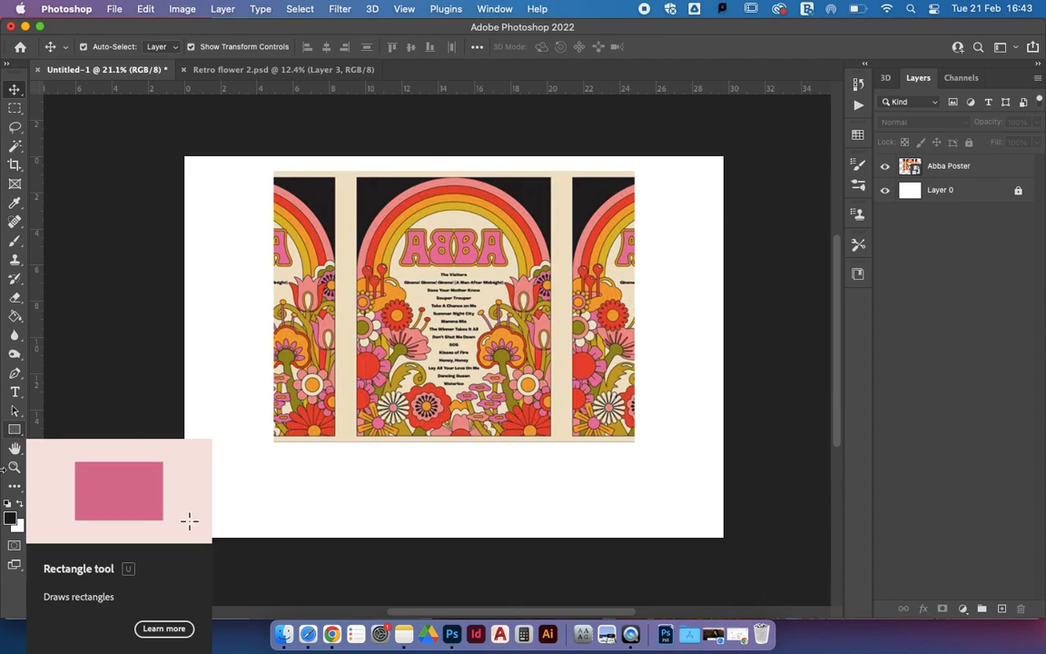
Draw a cream square about 2 cm wide below the poster near the canvas's lower-left corner, and remove its stroke.
click(15, 432)
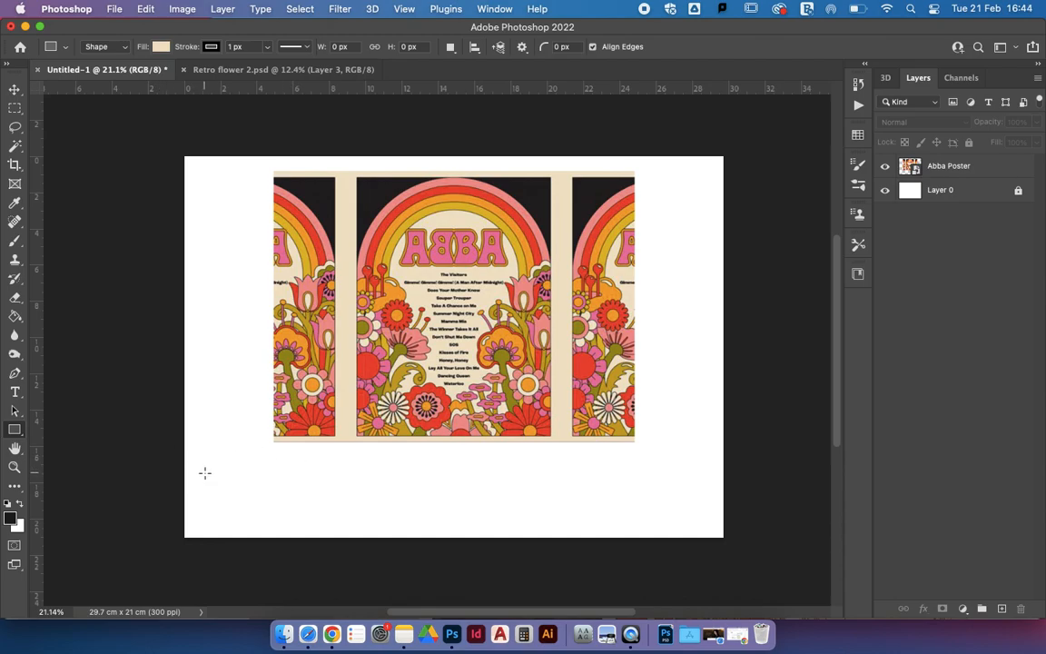
drag(204, 472, 245, 508)
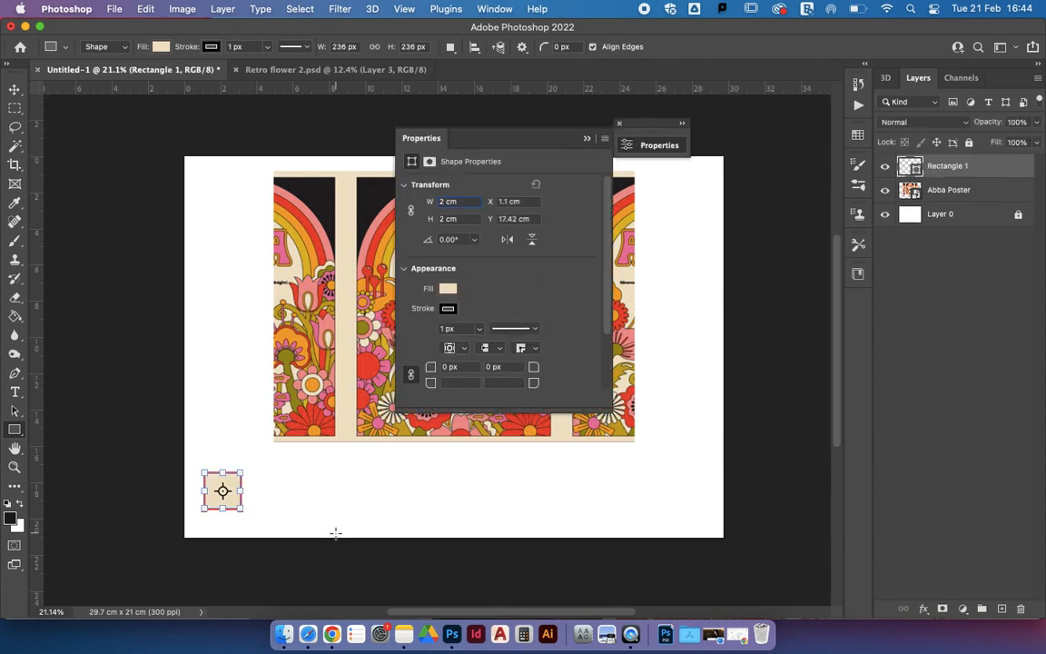
click(448, 308)
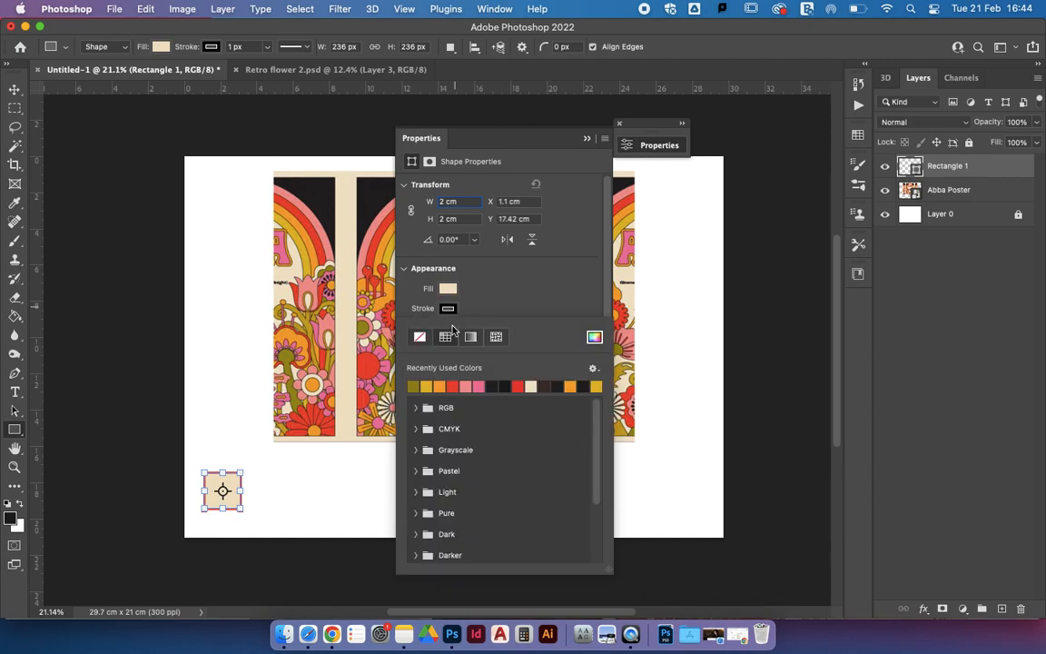
click(420, 338)
click(587, 138)
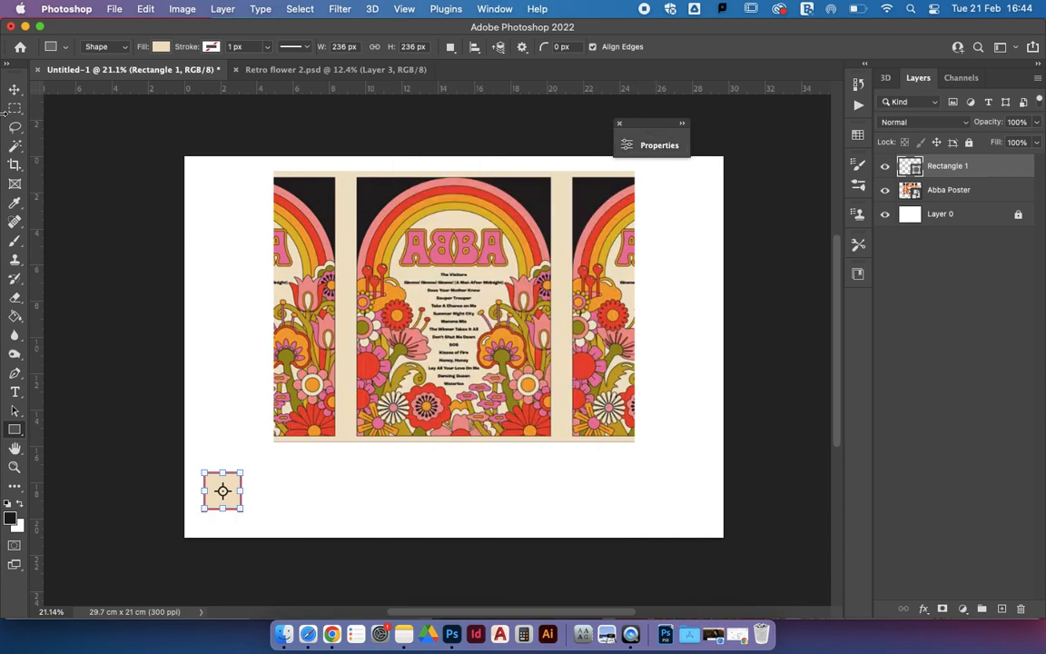
Duplicate the square into a row of seven below the poster and distribute them evenly by their horizontal centres.
click(13, 89)
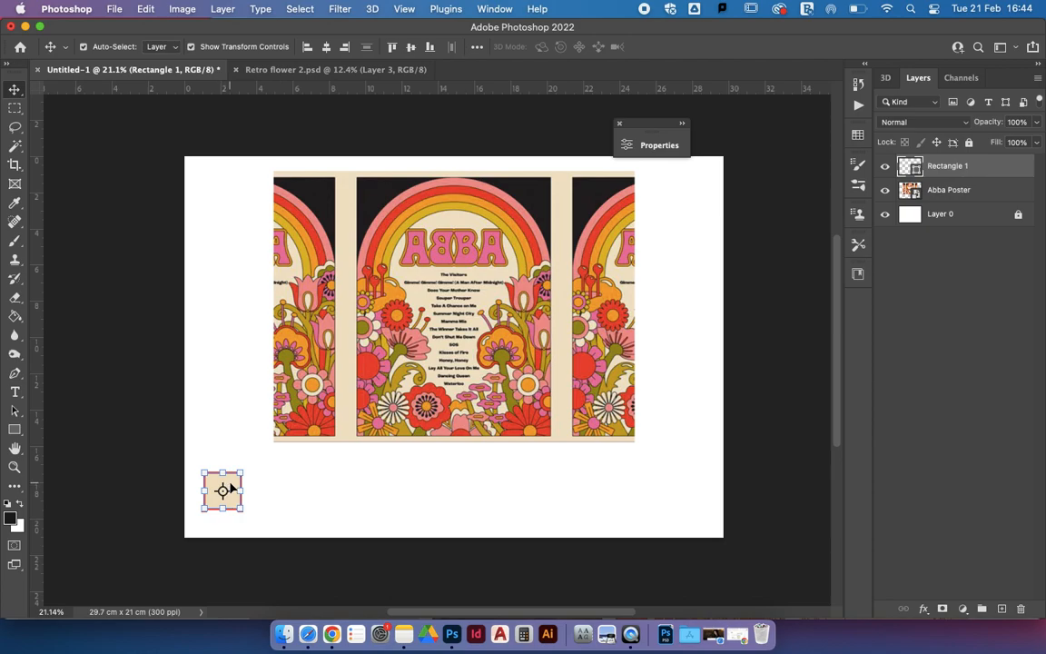
drag(230, 486, 543, 485)
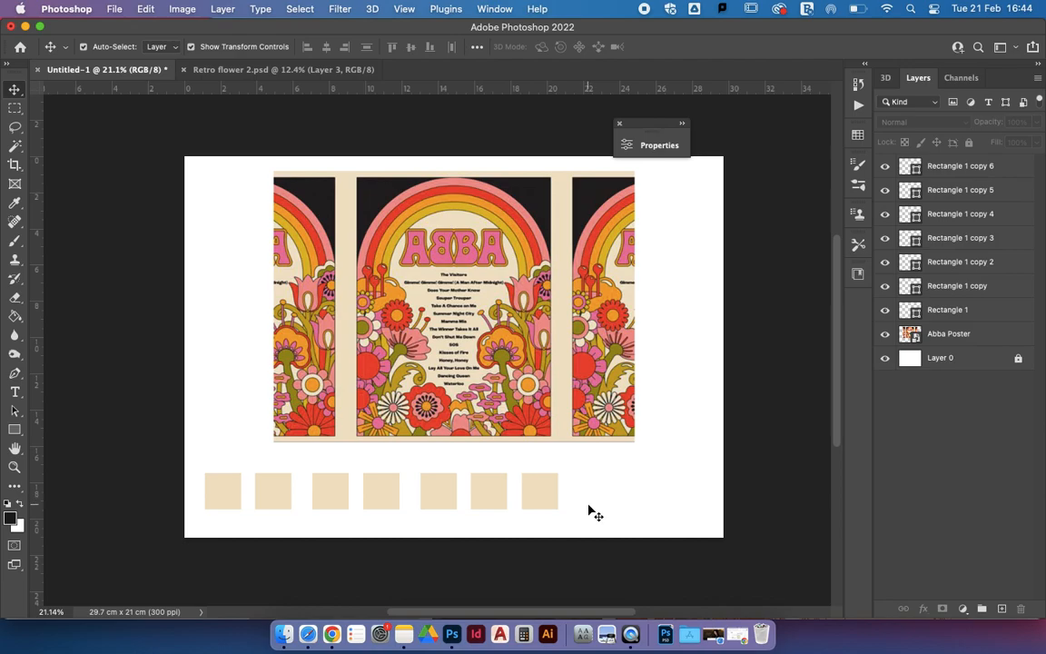
drag(614, 481, 225, 493)
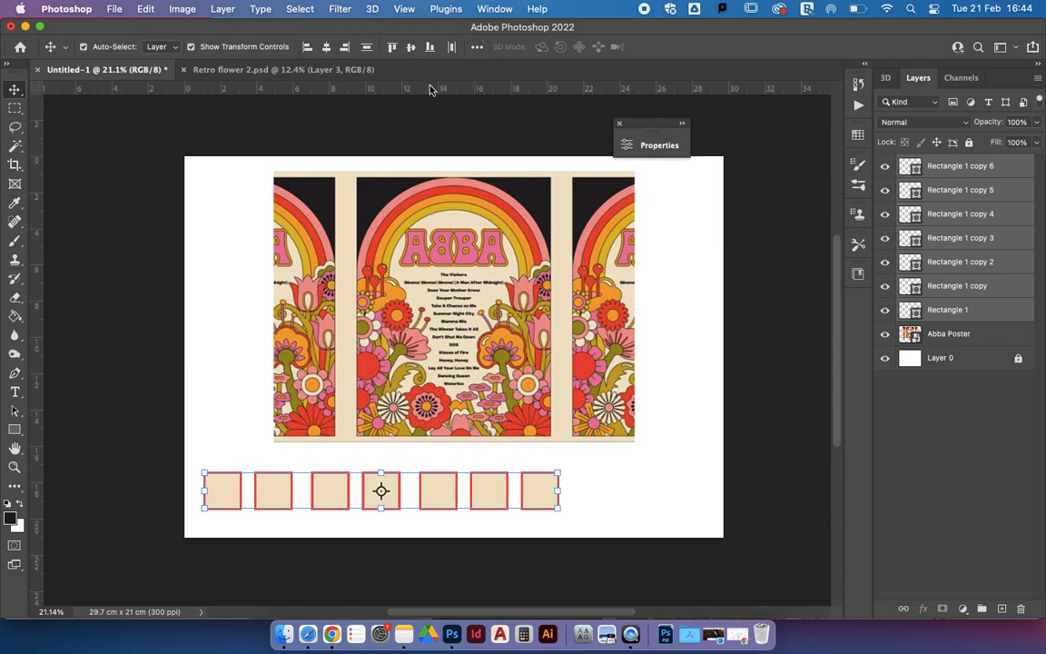
click(476, 47)
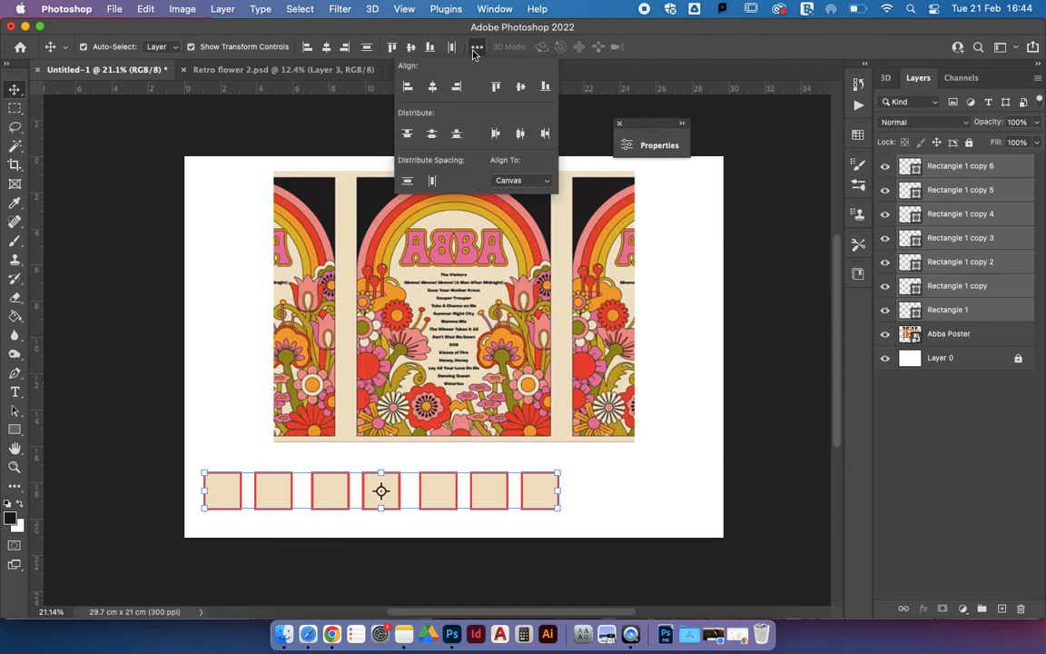
click(521, 135)
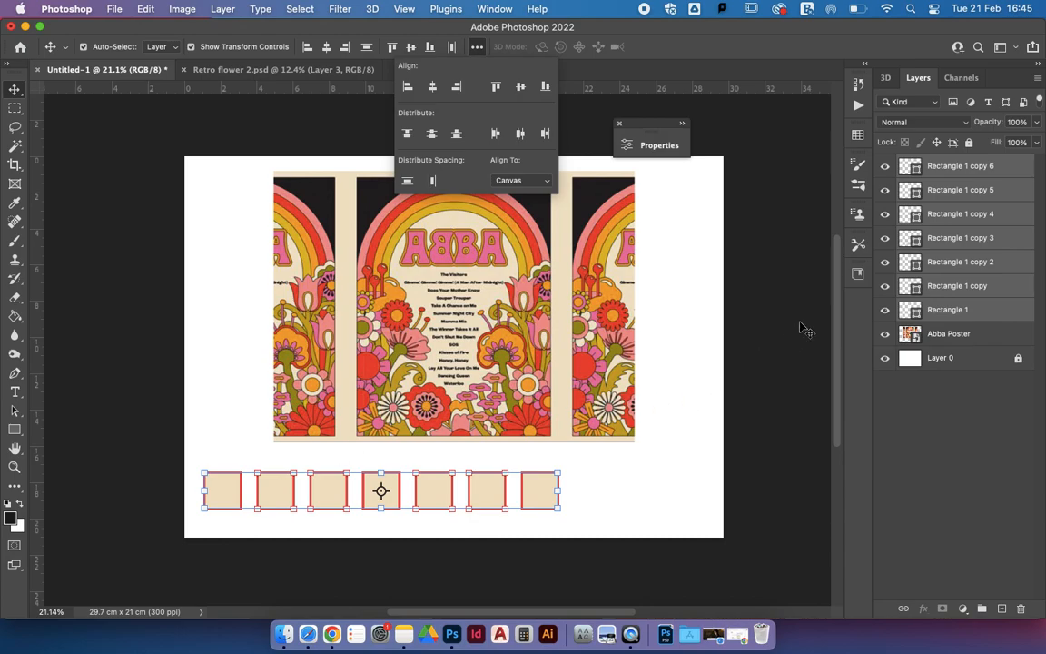
Group the seven square layers and centre the group horizontally on the canvas.
right_click(951, 200)
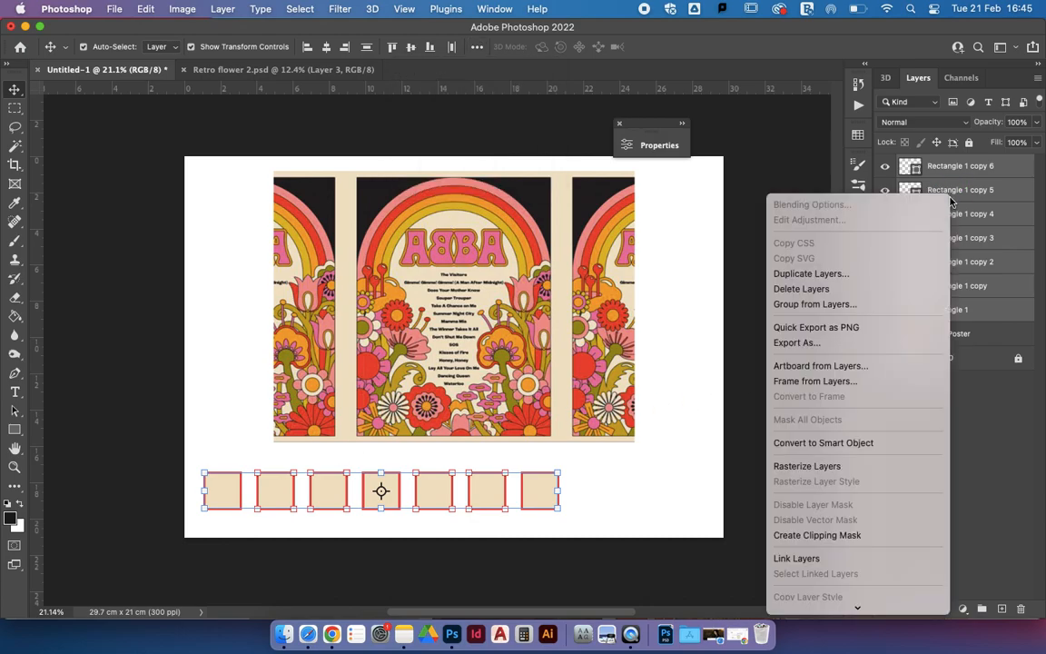
click(863, 305)
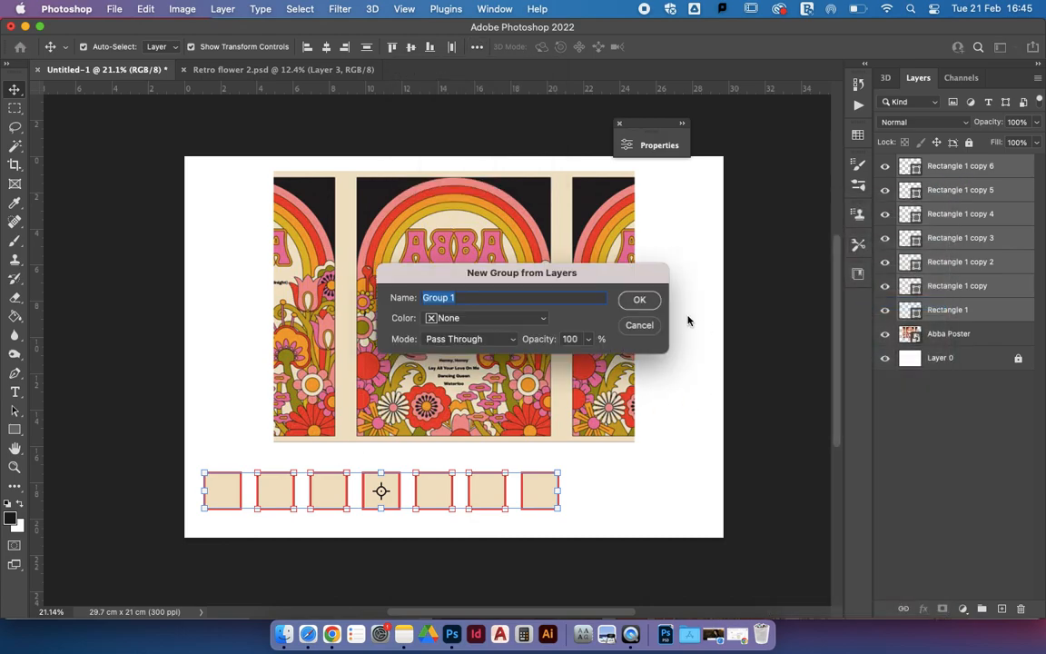
click(649, 302)
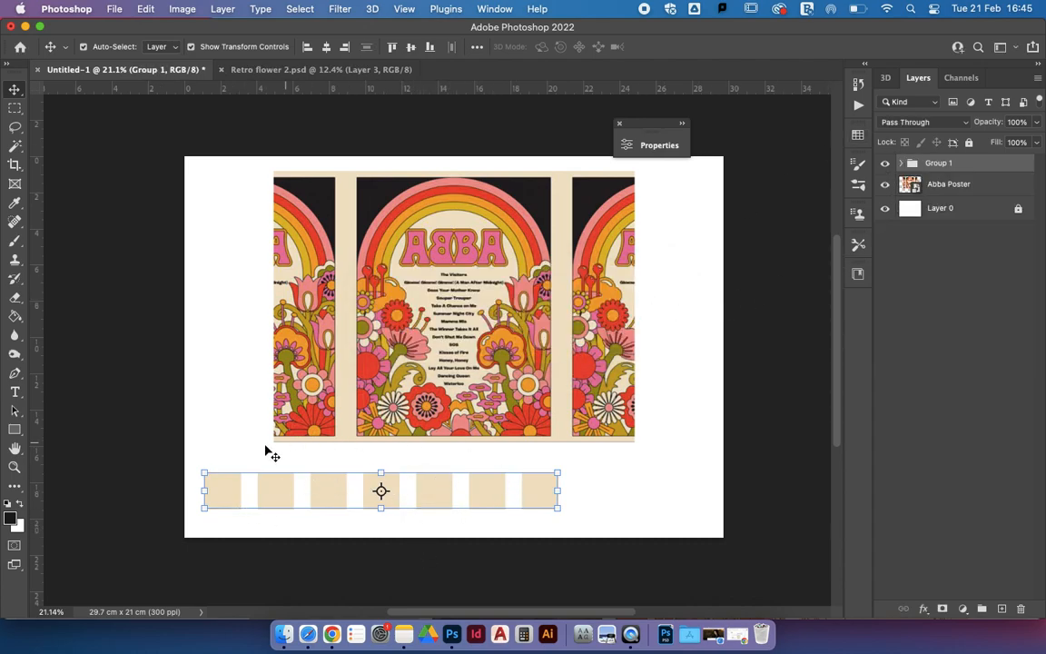
click(476, 47)
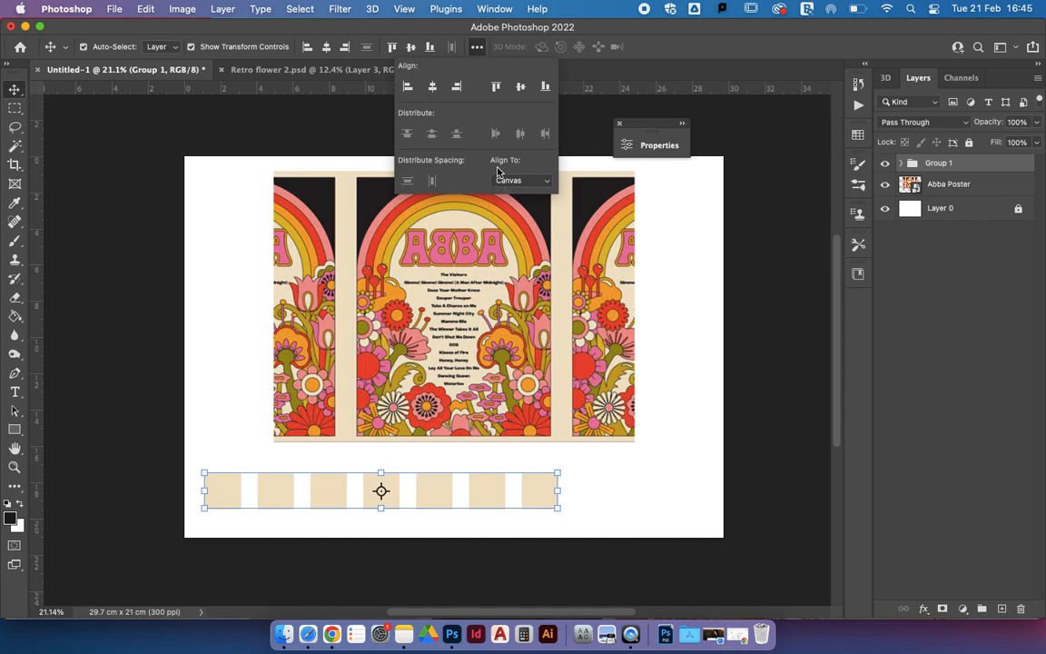
click(434, 91)
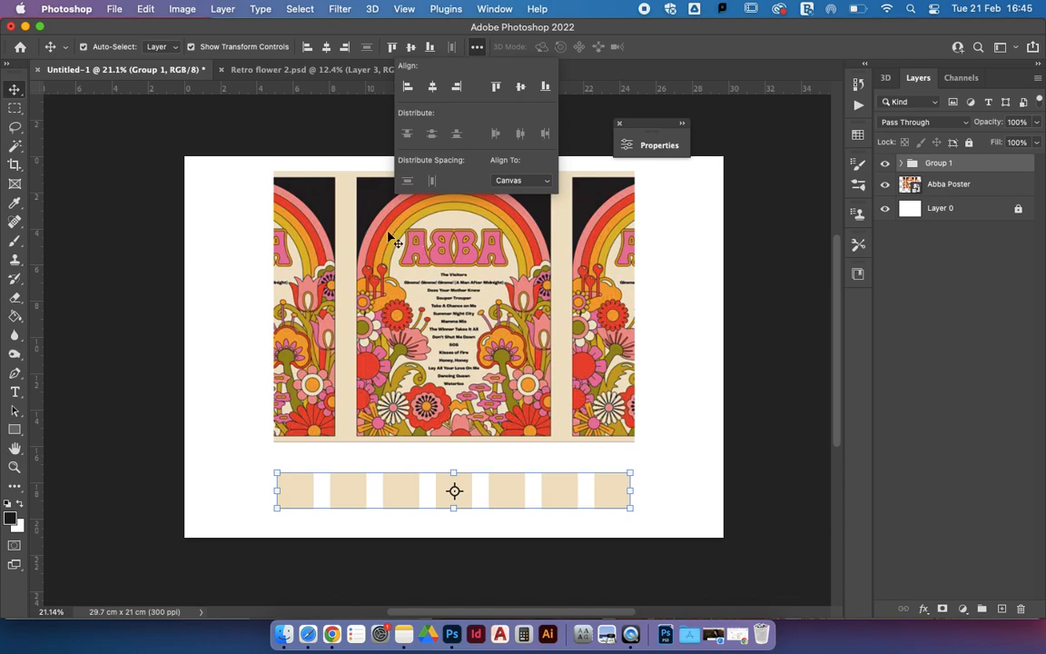
click(300, 150)
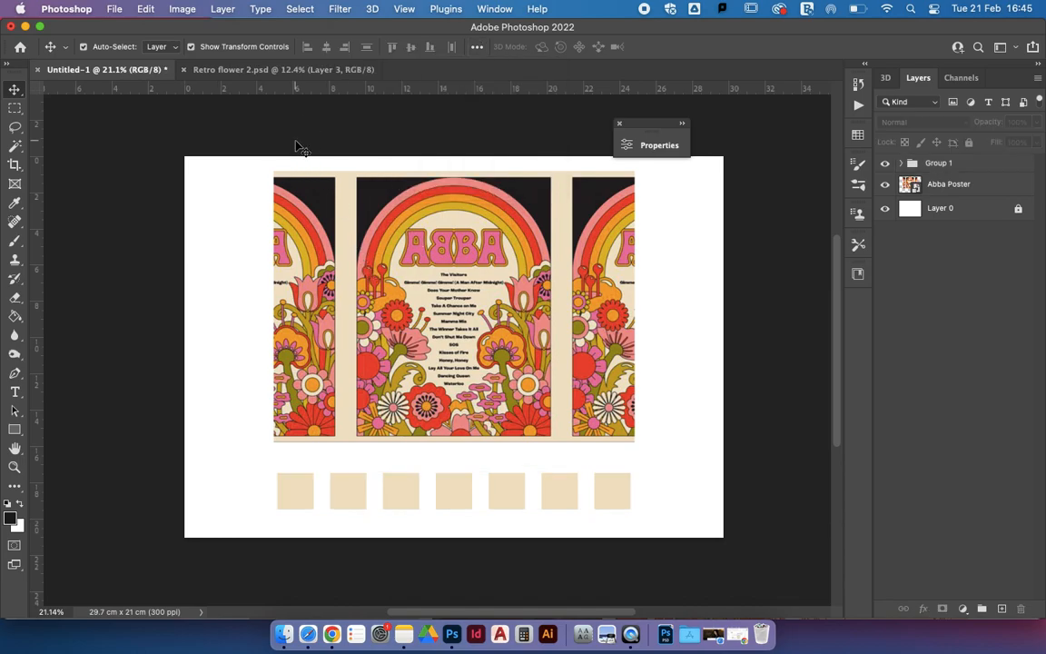
Recolour the first square in the row with the black sampled from the poster's dark background.
click(902, 163)
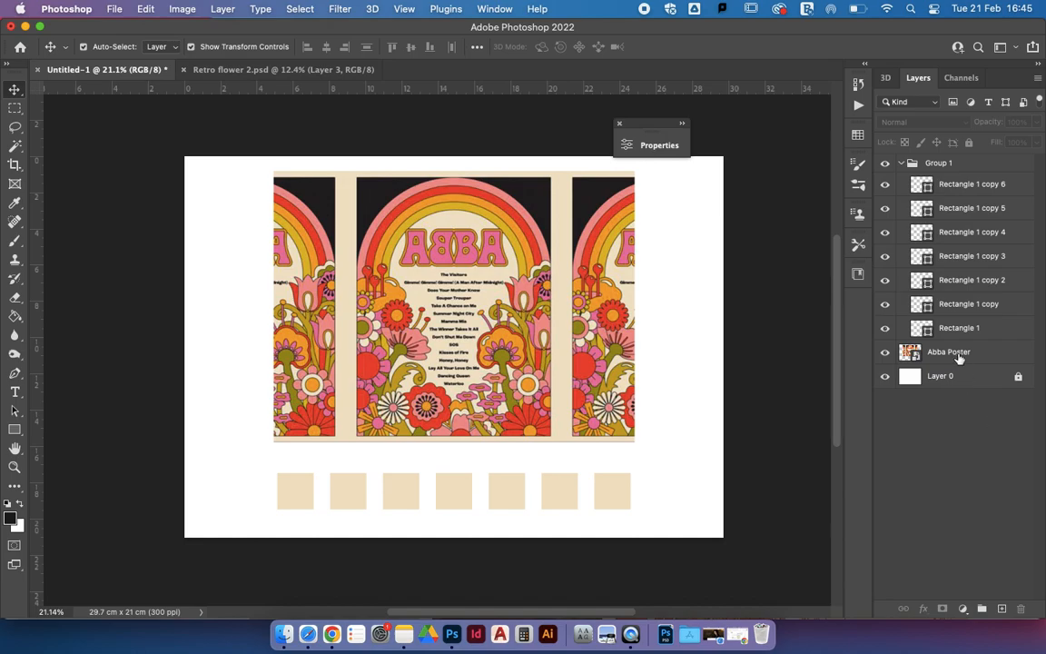
double_click(922, 329)
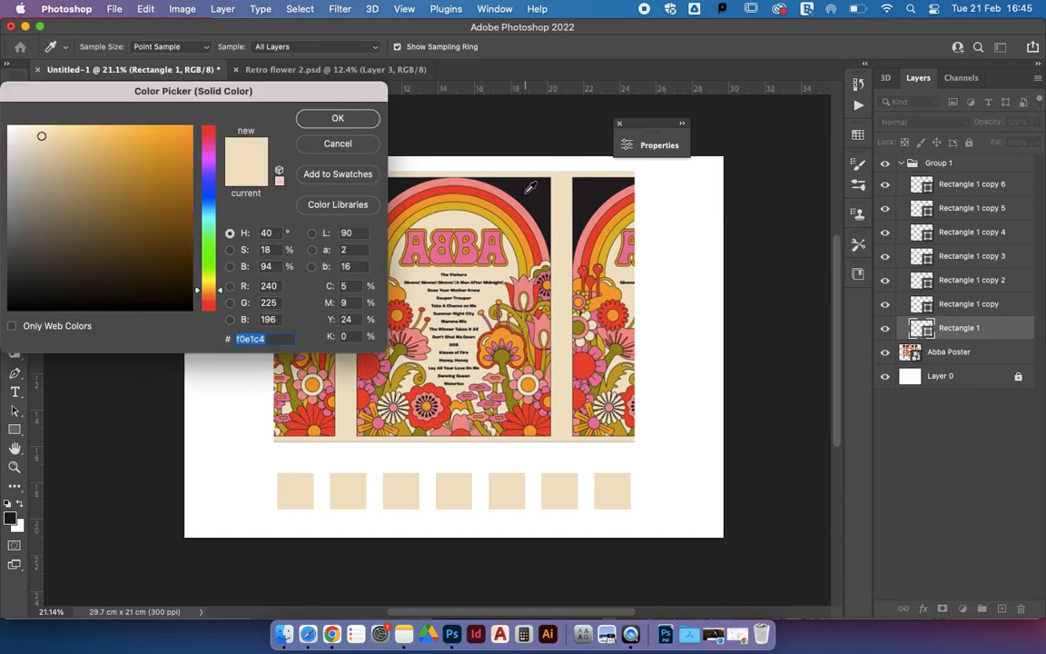
click(481, 176)
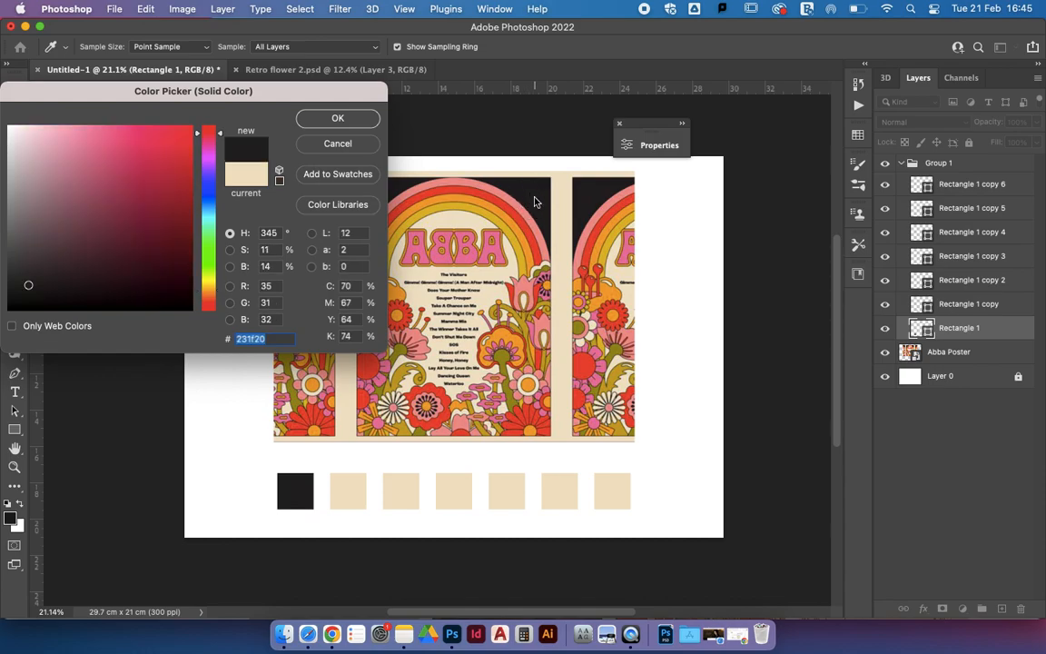
click(337, 119)
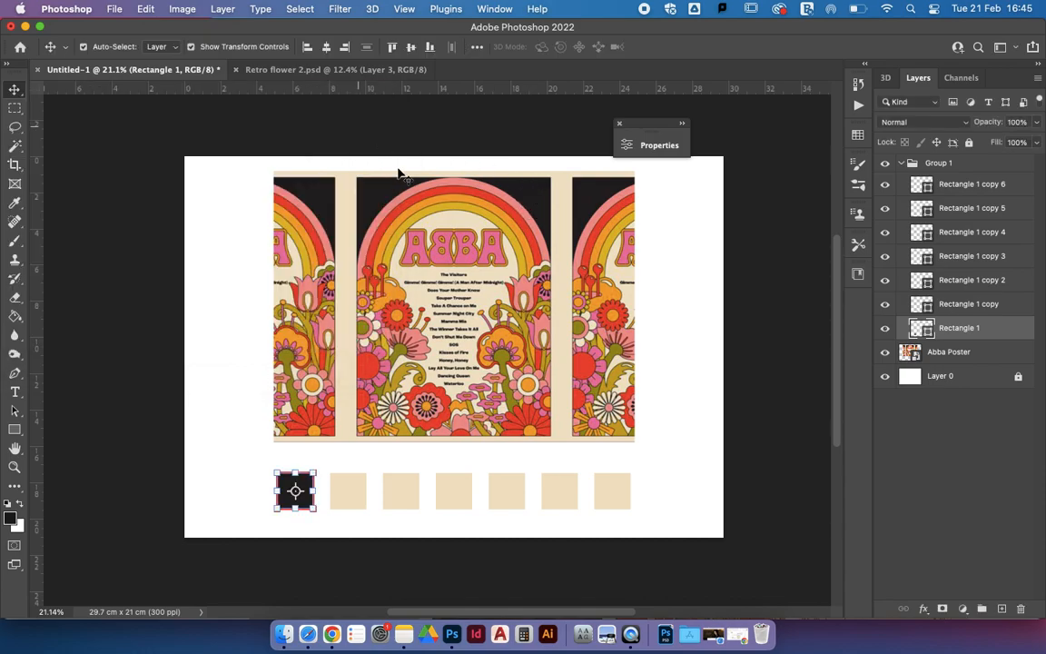
Recolour the second square with the pink of the ABBA lettering and the third with the salmon pink of the rainbow's outer band.
double_click(924, 306)
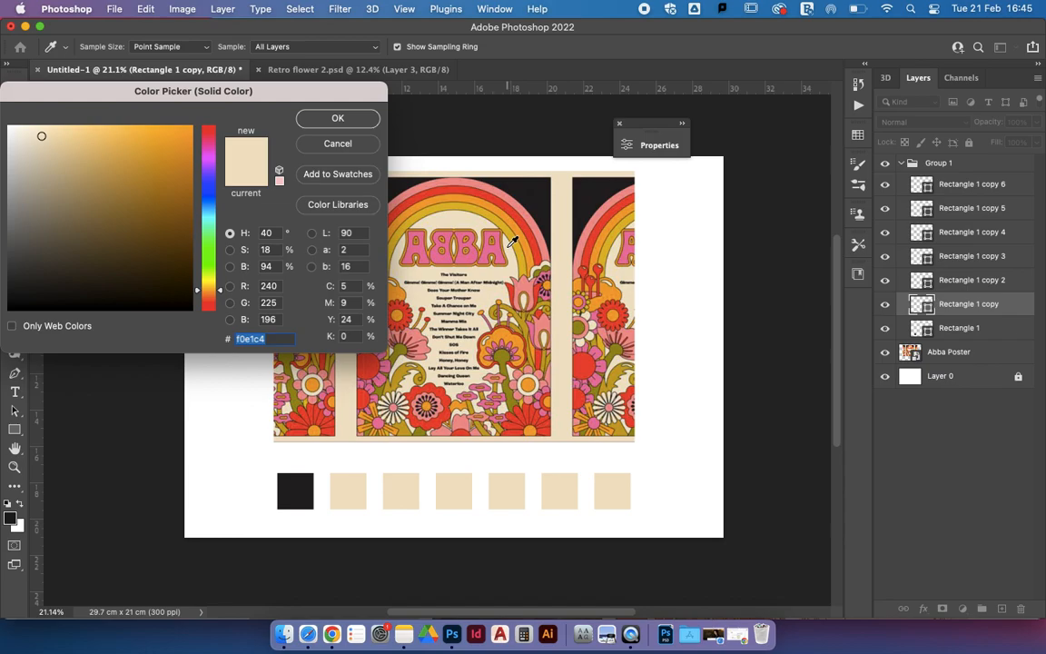
click(448, 231)
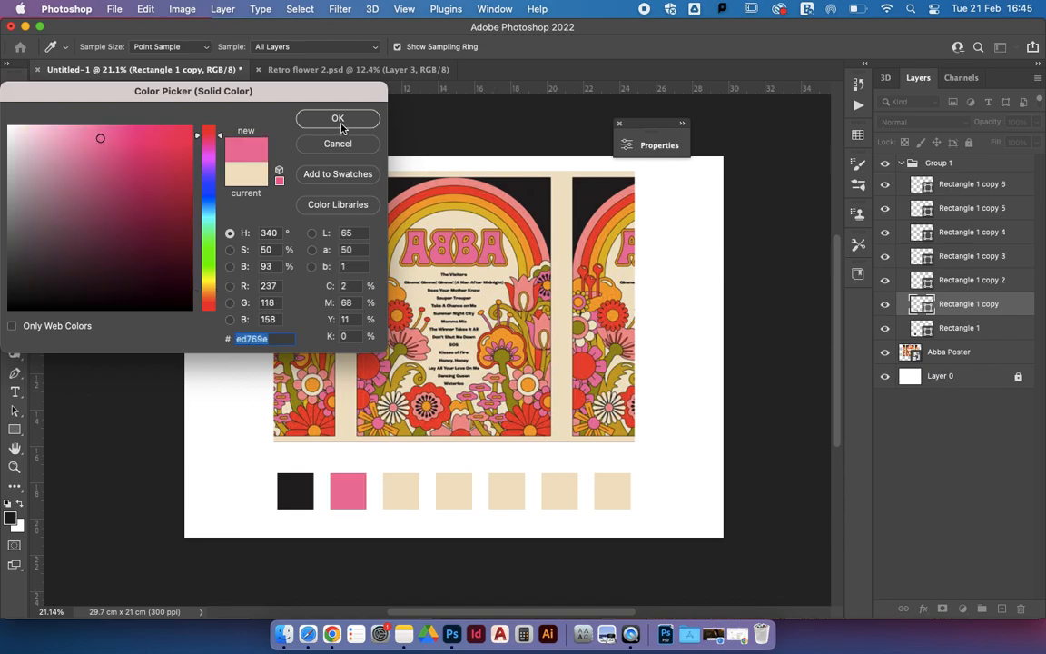
click(320, 120)
double_click(922, 280)
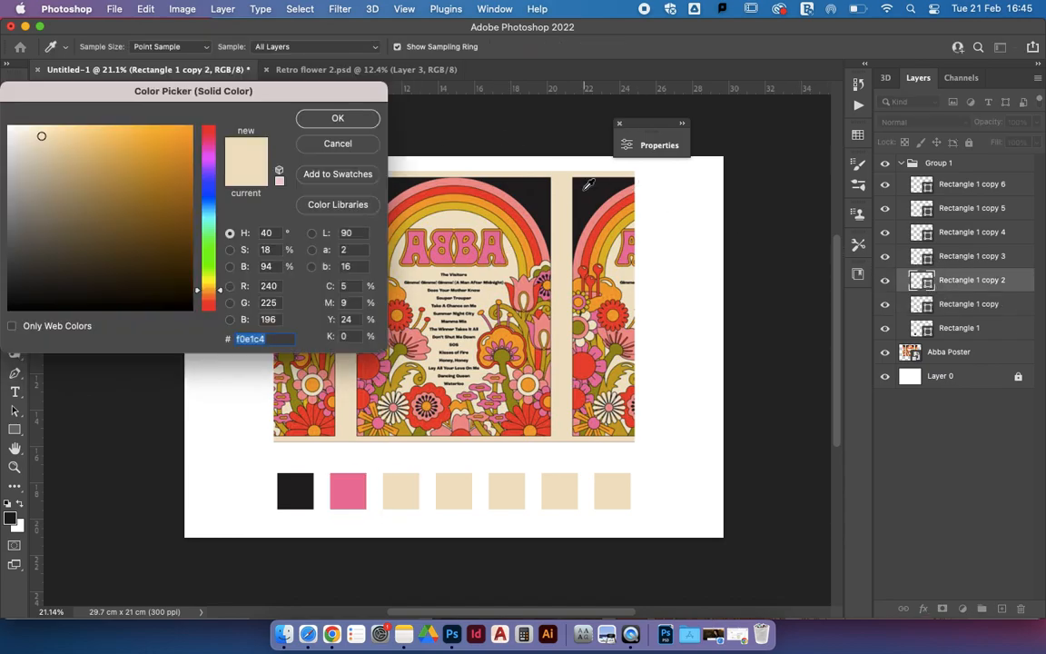
click(485, 195)
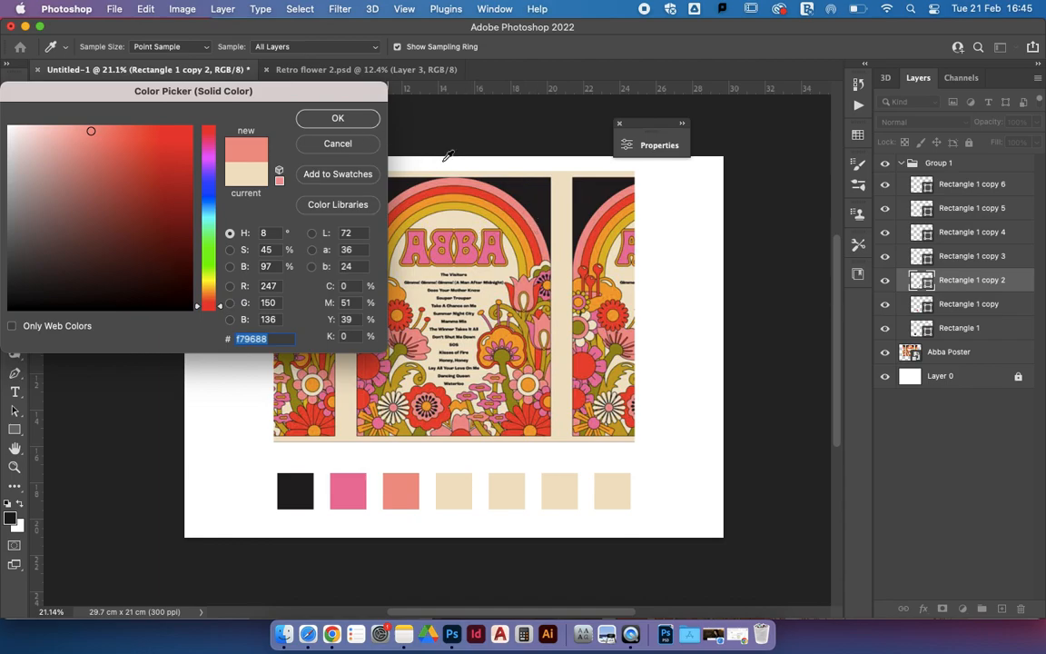
click(466, 175)
click(333, 118)
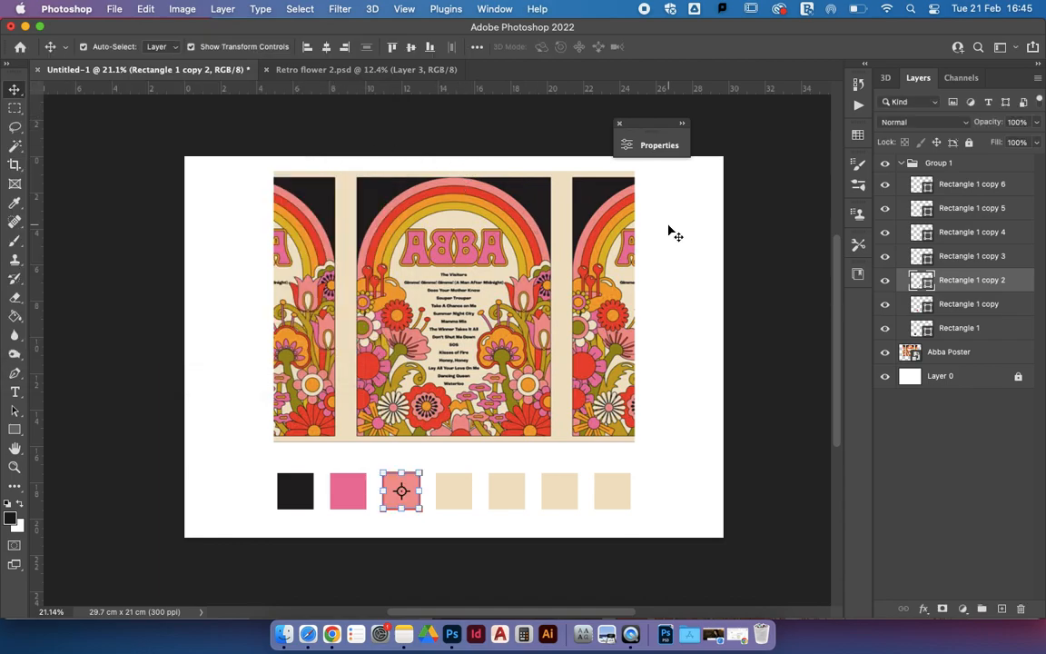
Recolour the fourth square with red #f7451d sampled from the poster and the fifth with the rainbow's orange #faa404.
double_click(925, 260)
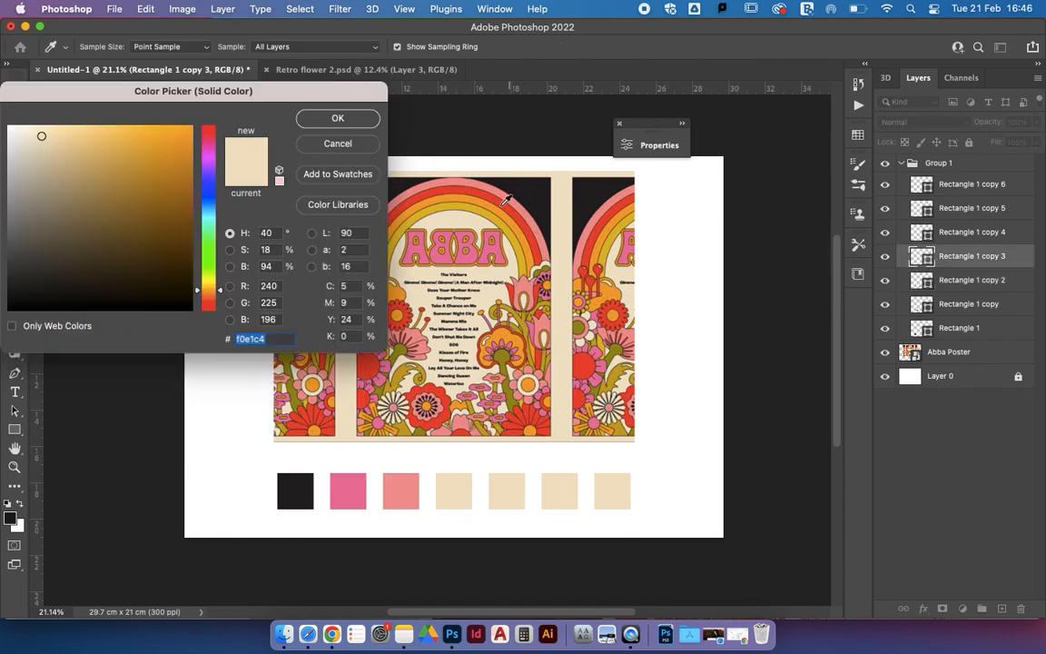
click(408, 436)
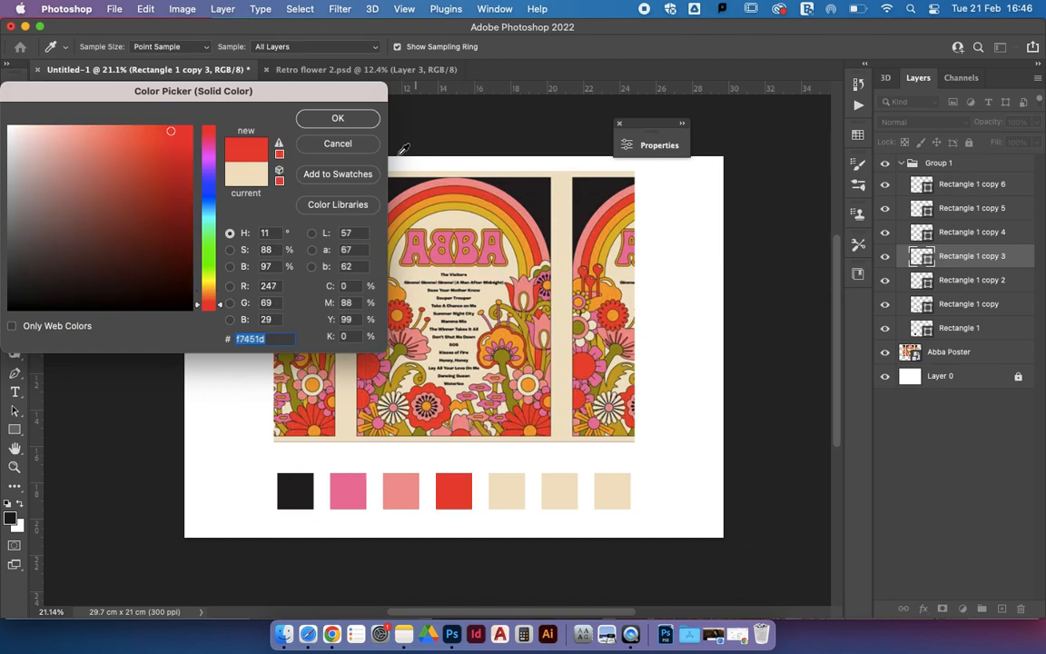
click(331, 118)
double_click(924, 234)
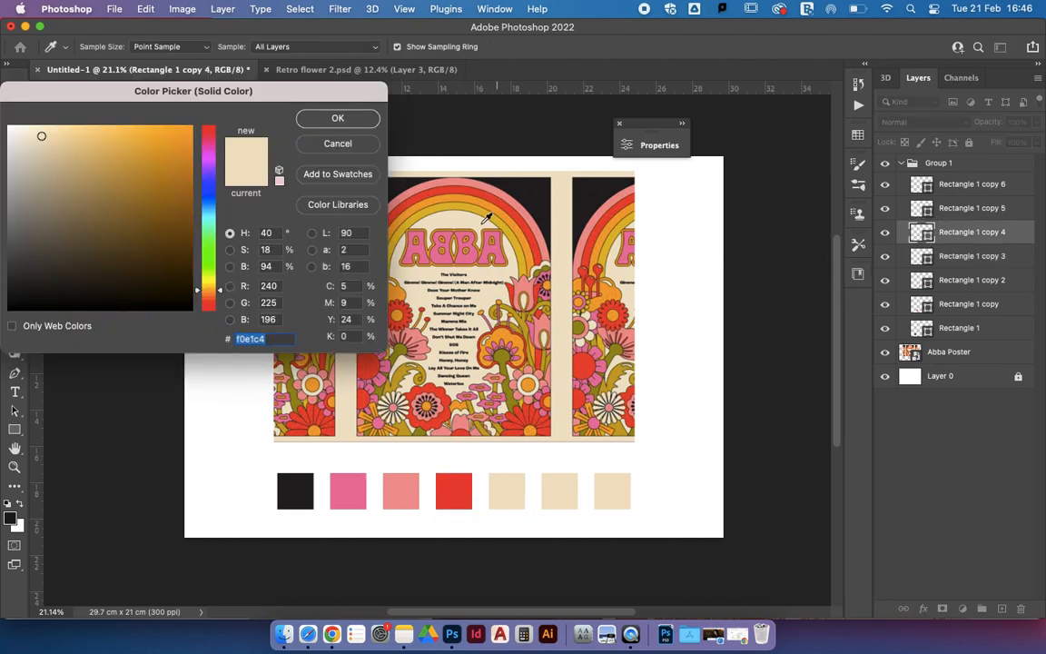
click(470, 195)
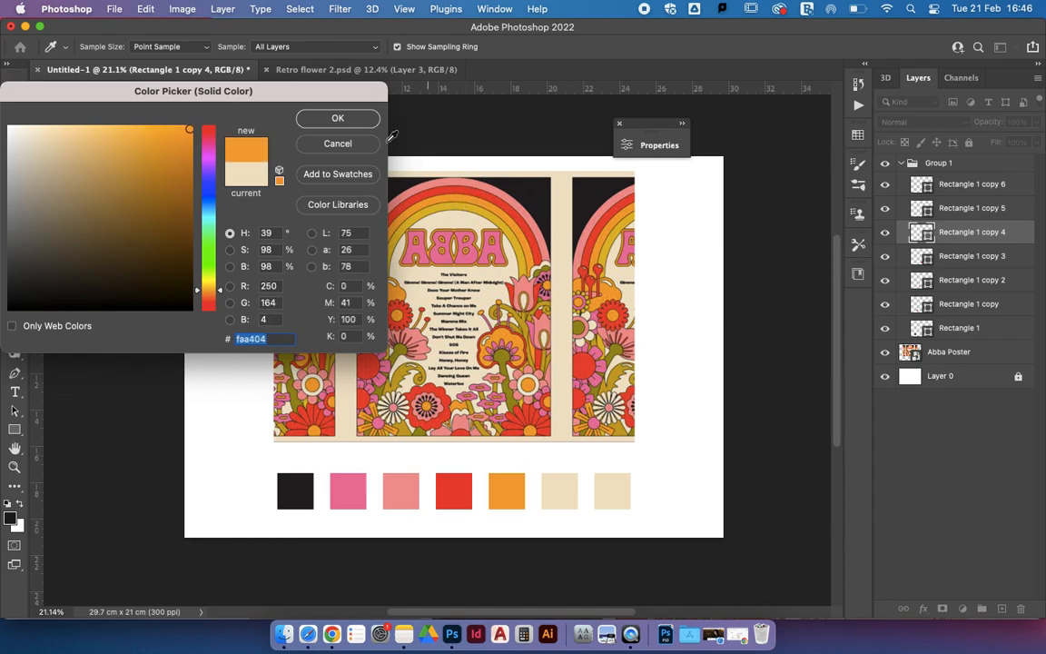
click(338, 118)
Recolour the sixth square with the rainbow's mustard yellow #e3b612 and the seventh with an olive green sampled from the poster.
double_click(922, 208)
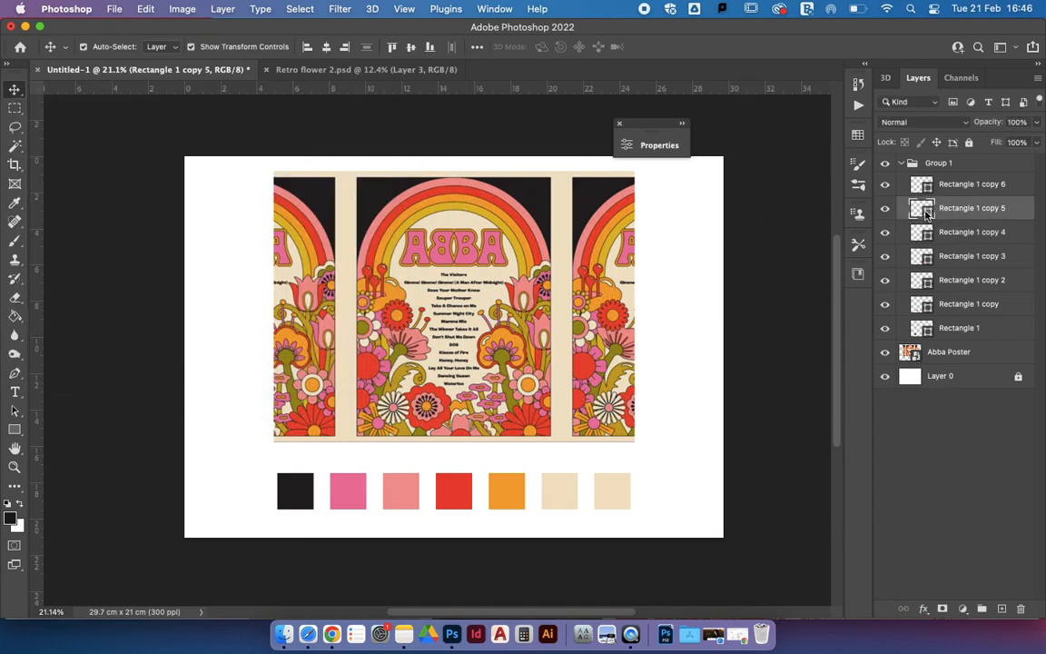
click(507, 222)
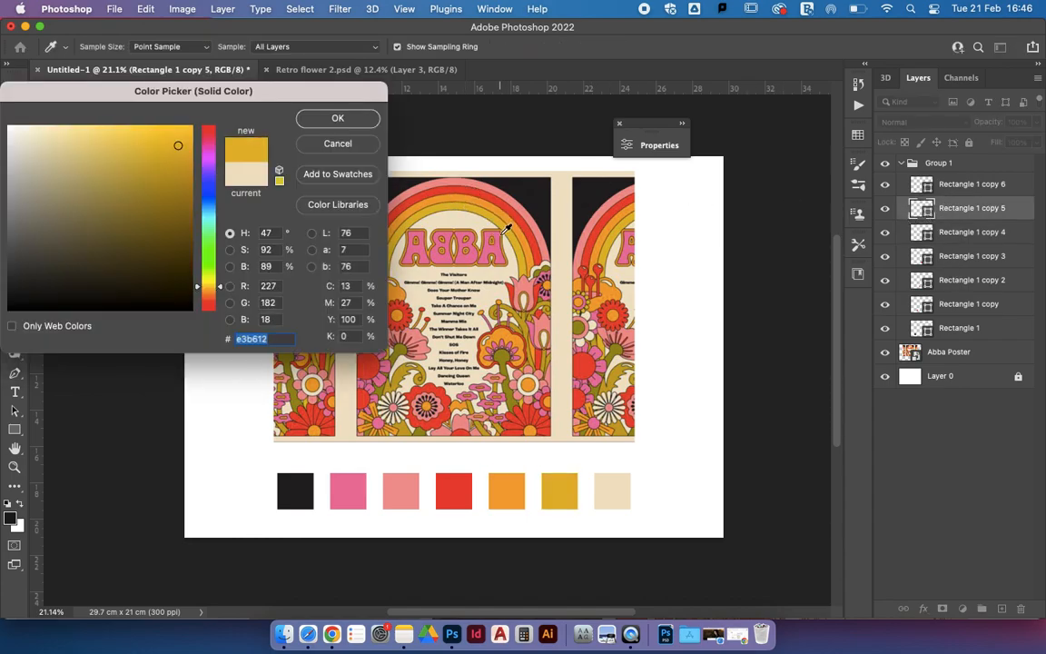
click(338, 119)
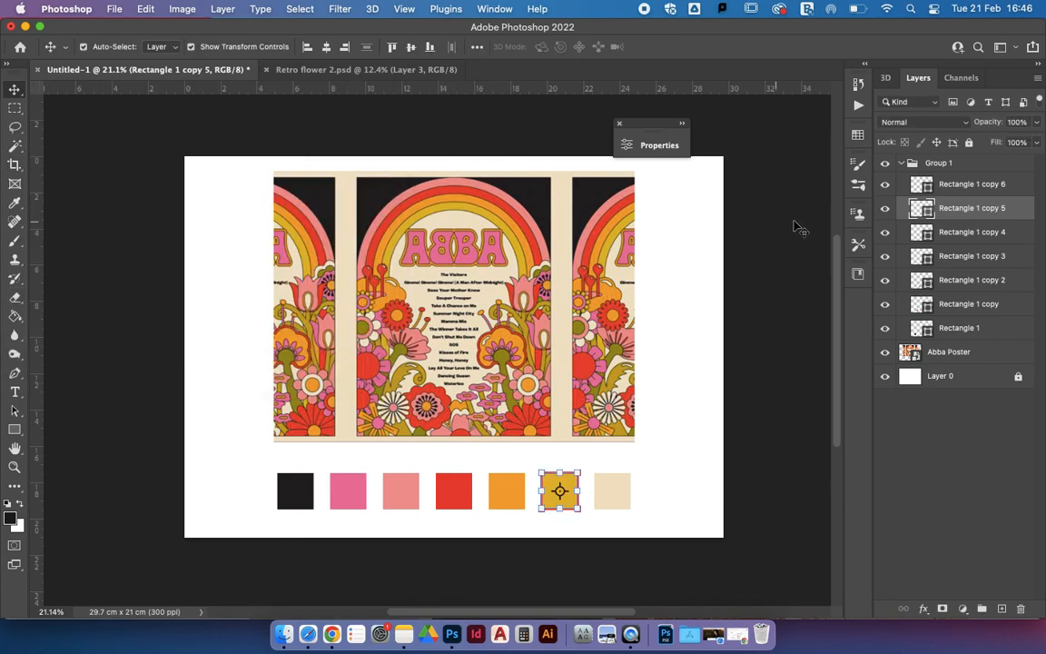
double_click(921, 184)
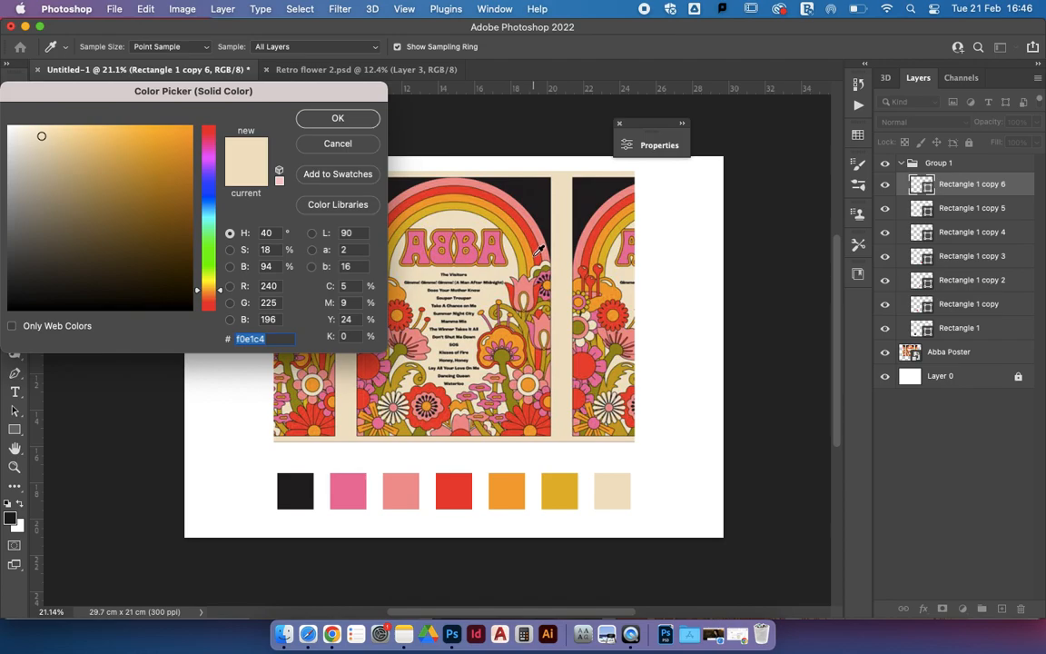
click(454, 328)
click(343, 118)
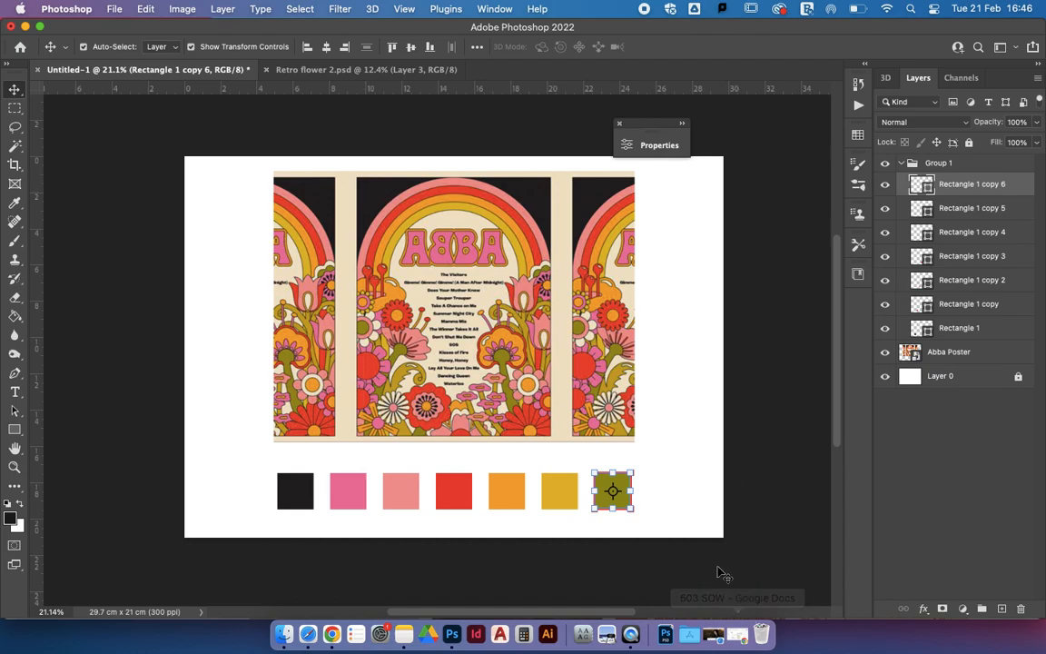
Duplicate the olive square to extend the row with an eighth square, and recolour the copy with the poster's cream.
drag(625, 487, 679, 490)
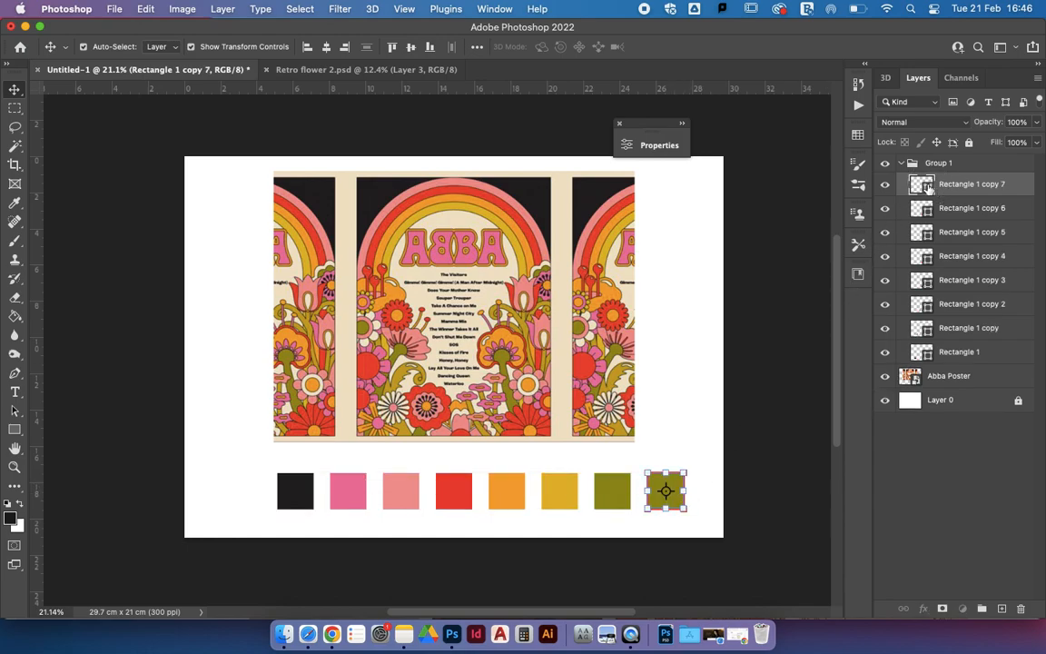
double_click(927, 188)
click(425, 202)
click(337, 118)
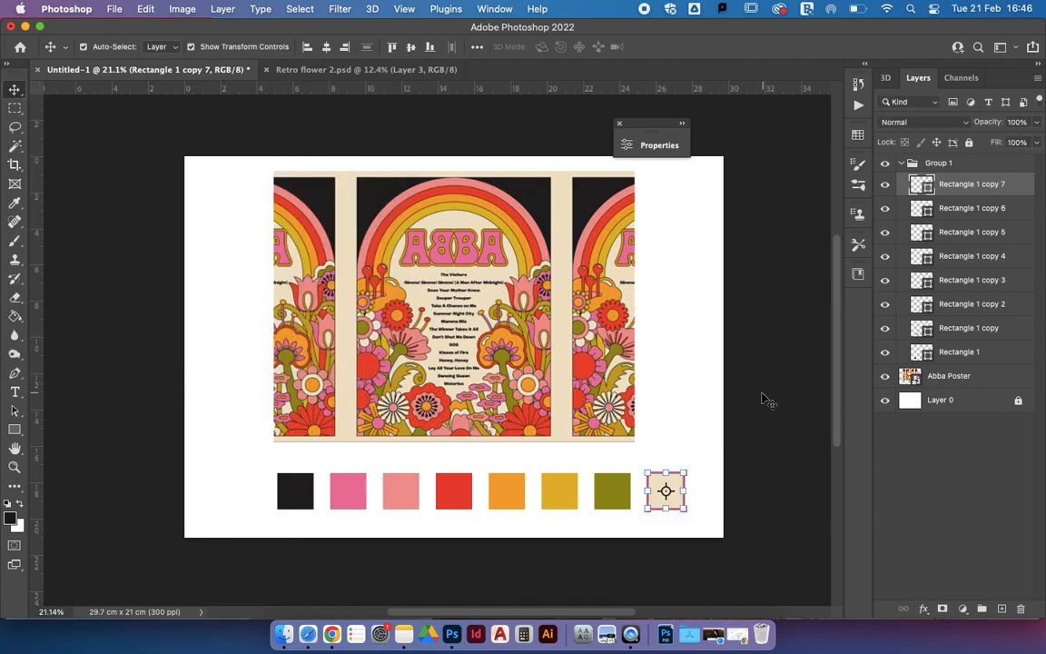
Set the Move tool's auto-select to Group and centre the group of eight squares horizontally on the canvas.
drag(748, 479, 300, 511)
click(901, 163)
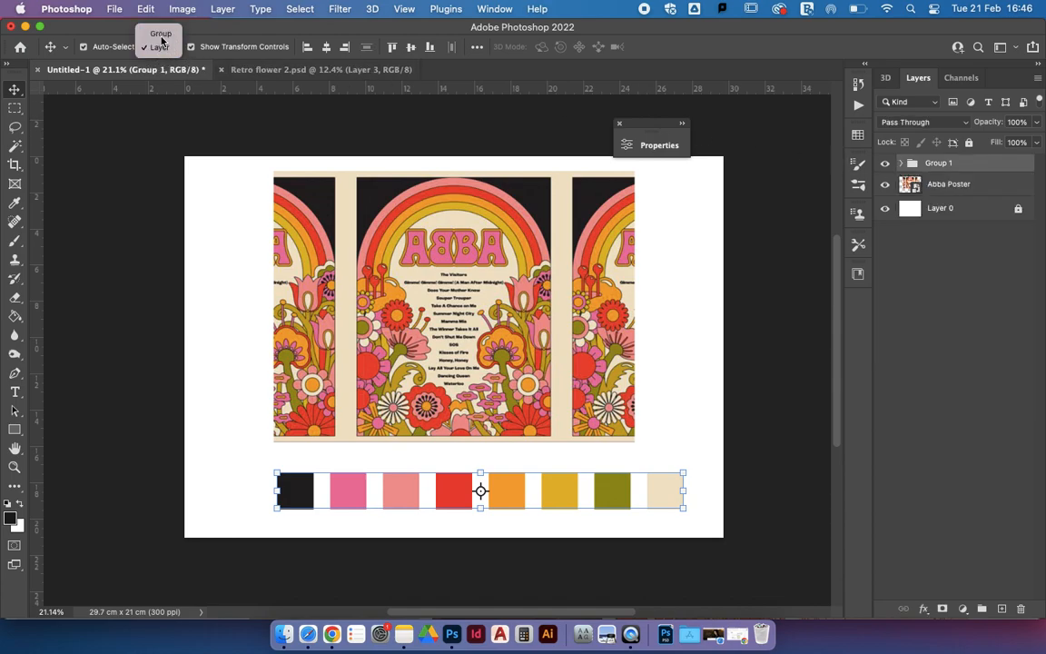
click(161, 34)
click(326, 46)
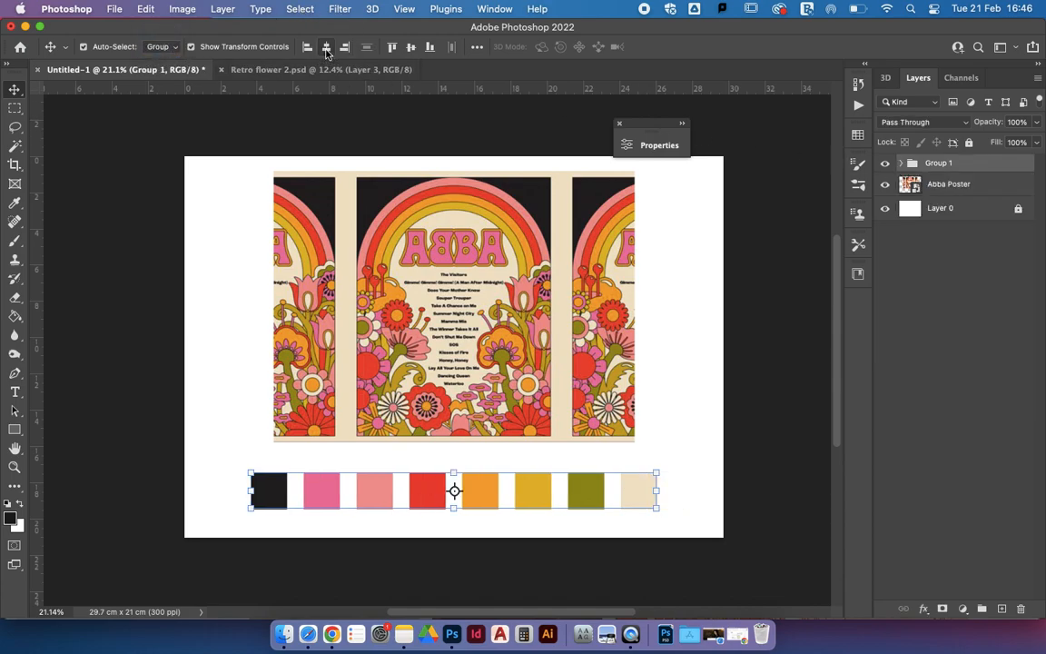
click(747, 439)
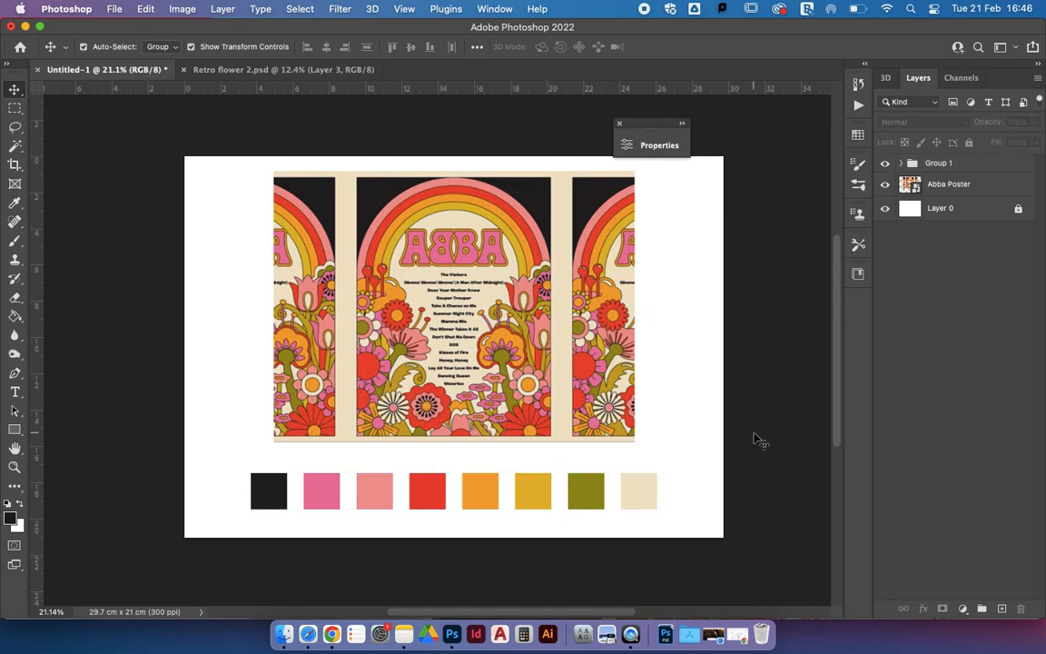
Close the floating Properties and display the Swatches.
click(621, 125)
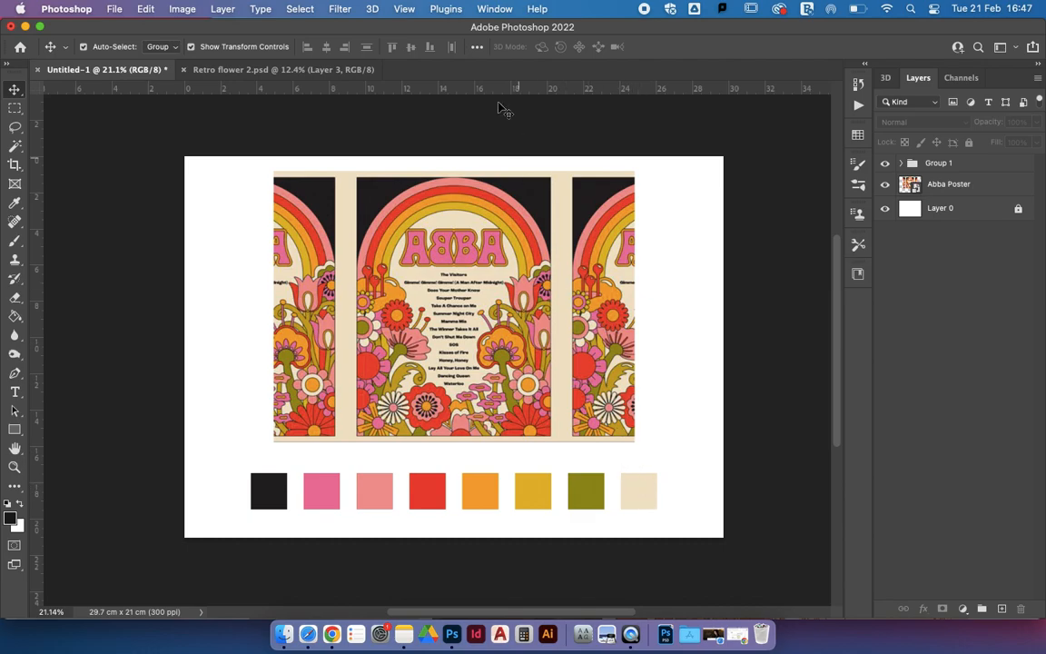
click(495, 9)
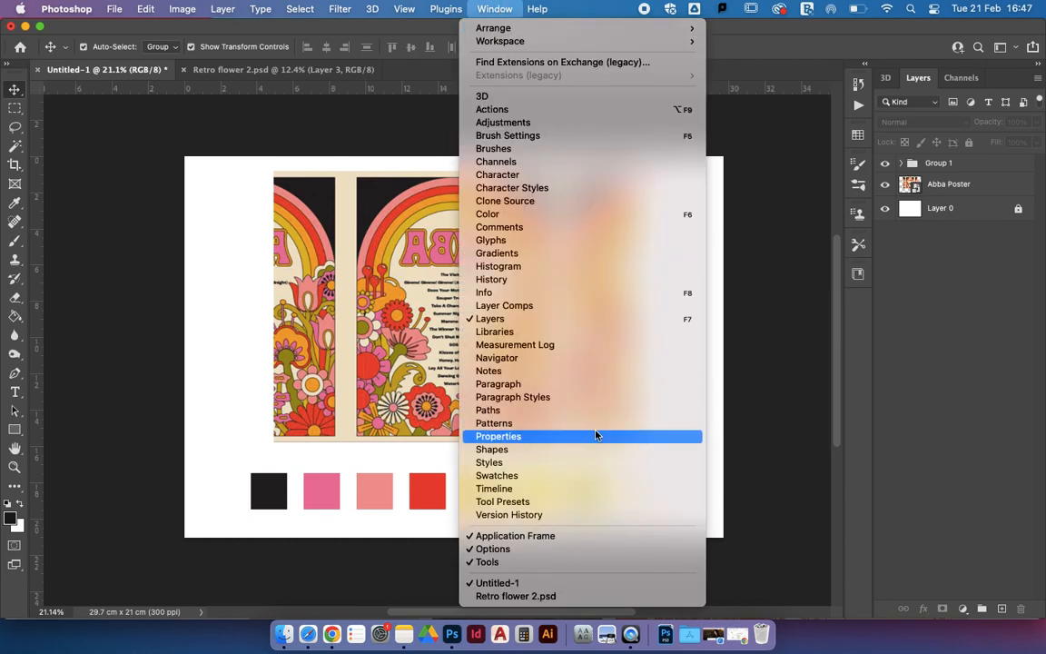
click(556, 475)
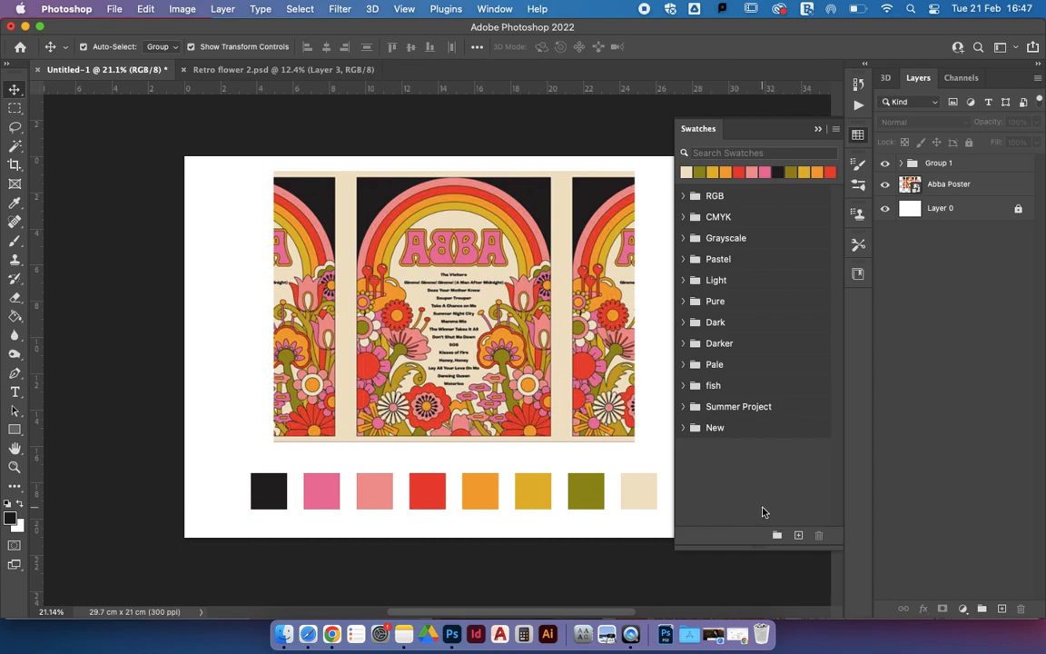
Sample the first square's black with the Eyedropper and save it as a new colour swatch under the default name.
click(271, 500)
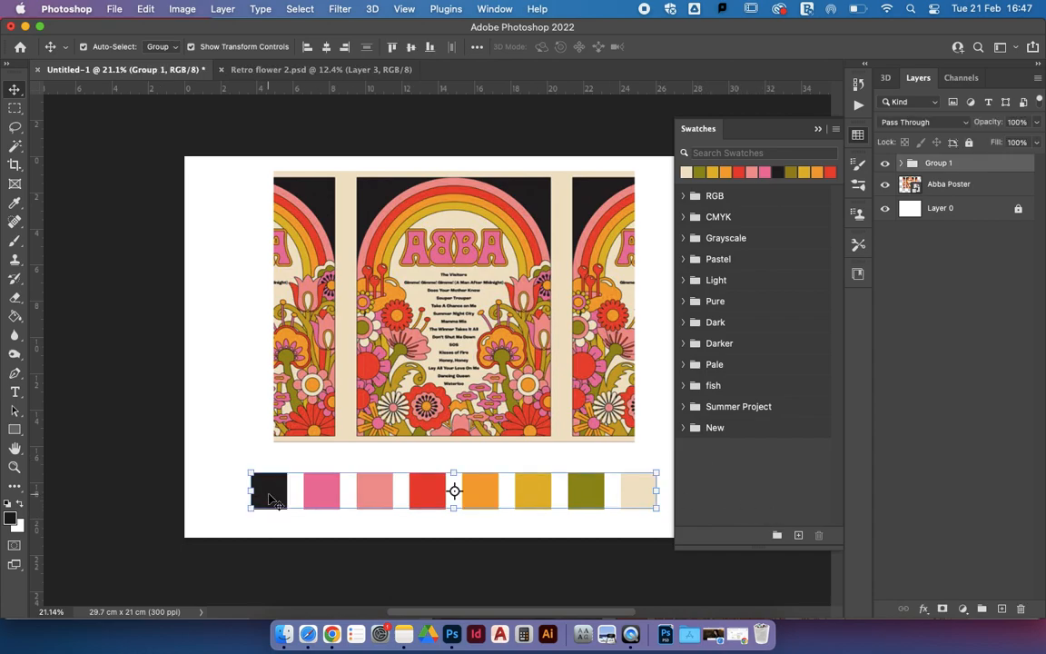
key(i)
click(271, 493)
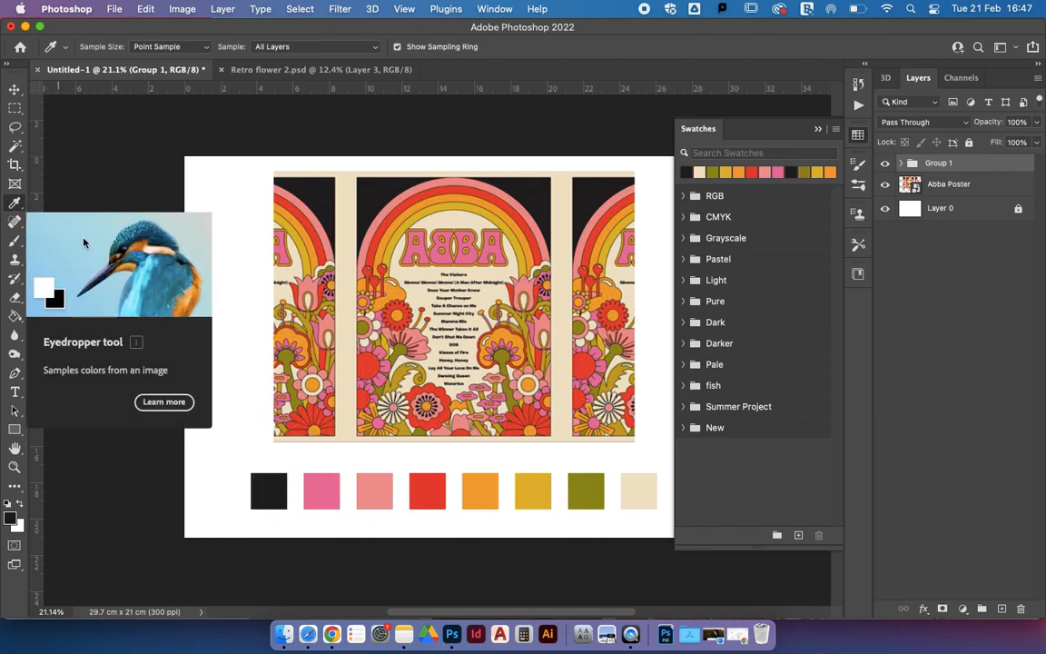
click(270, 493)
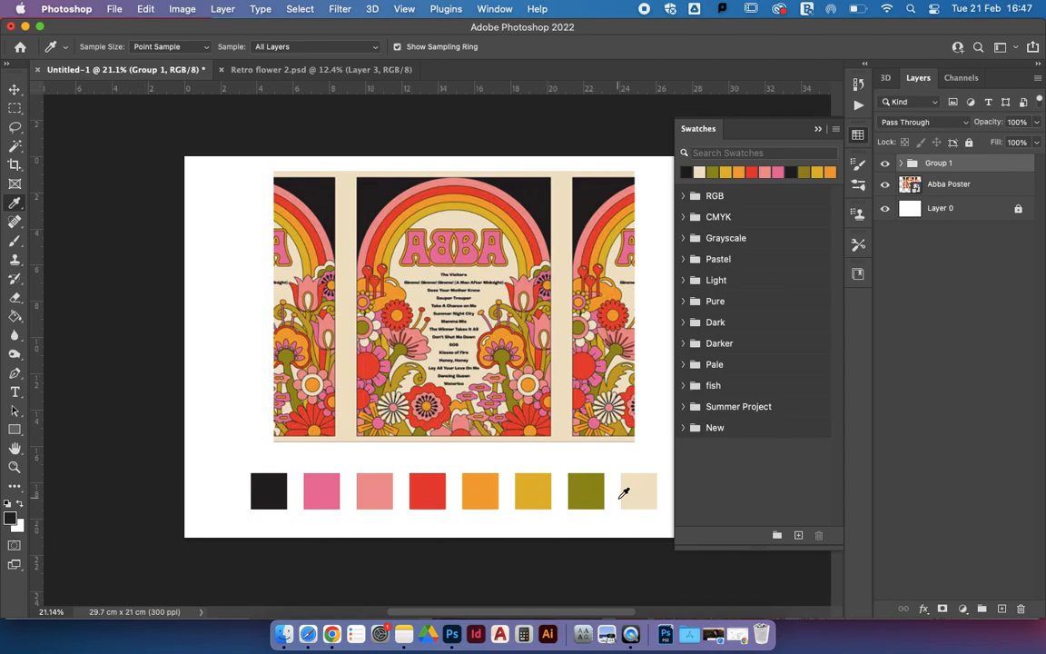
click(798, 537)
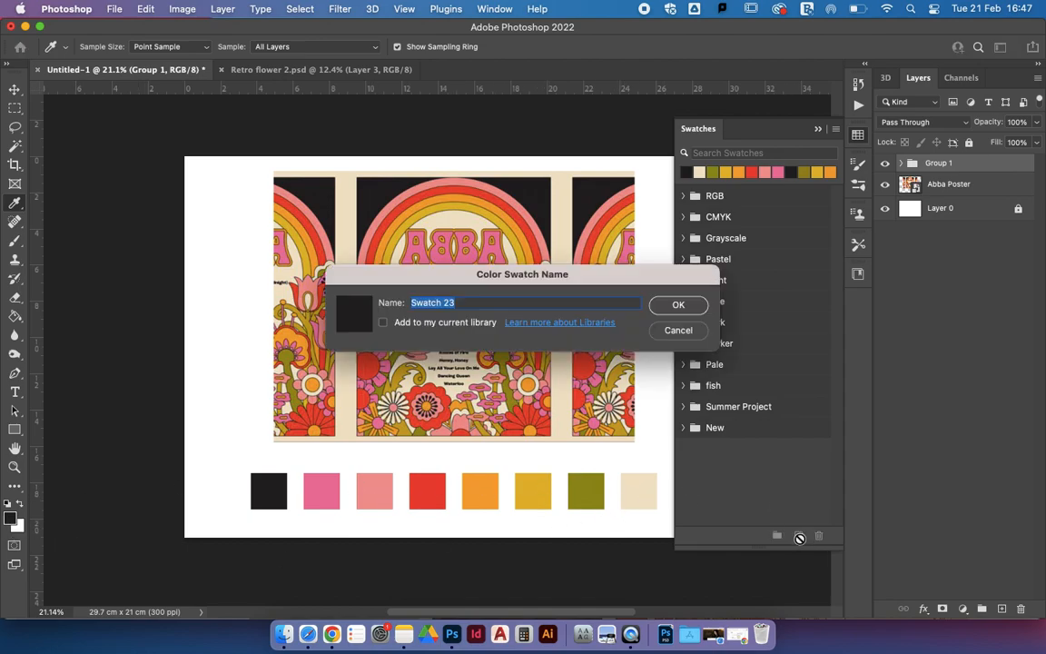
click(675, 304)
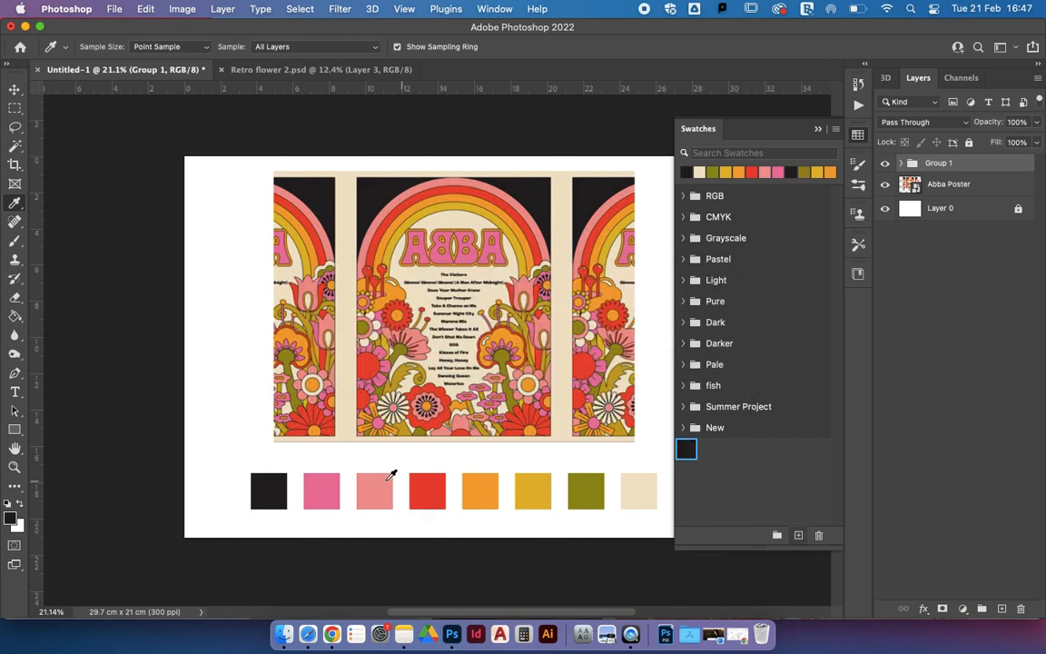
Sample the pink and salmon squares in turn and save each colour as a new swatch.
click(325, 484)
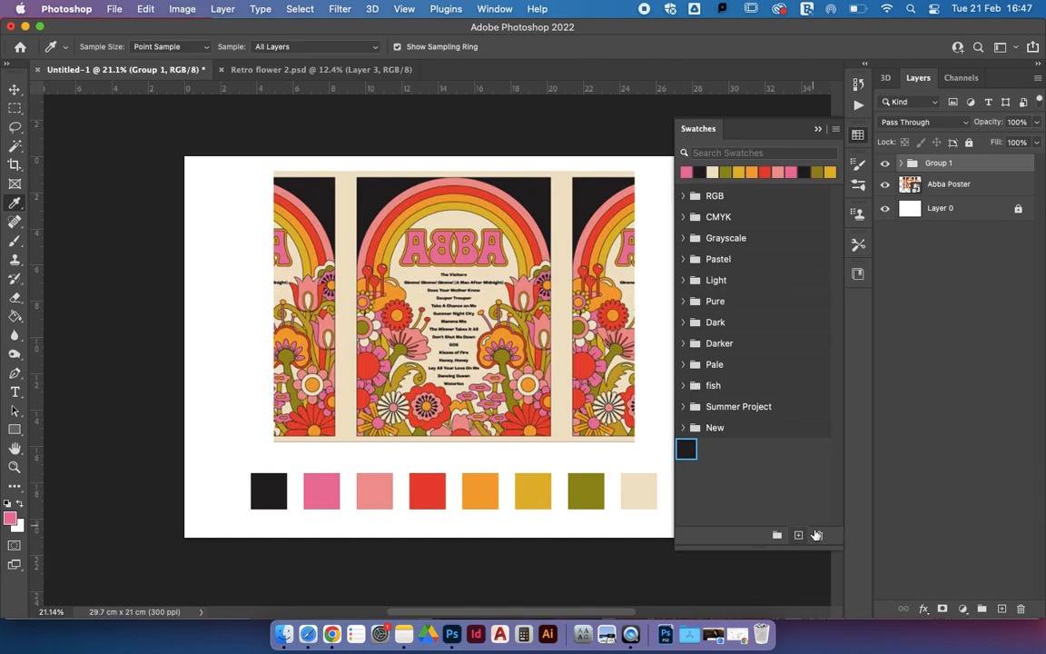
click(799, 535)
click(679, 304)
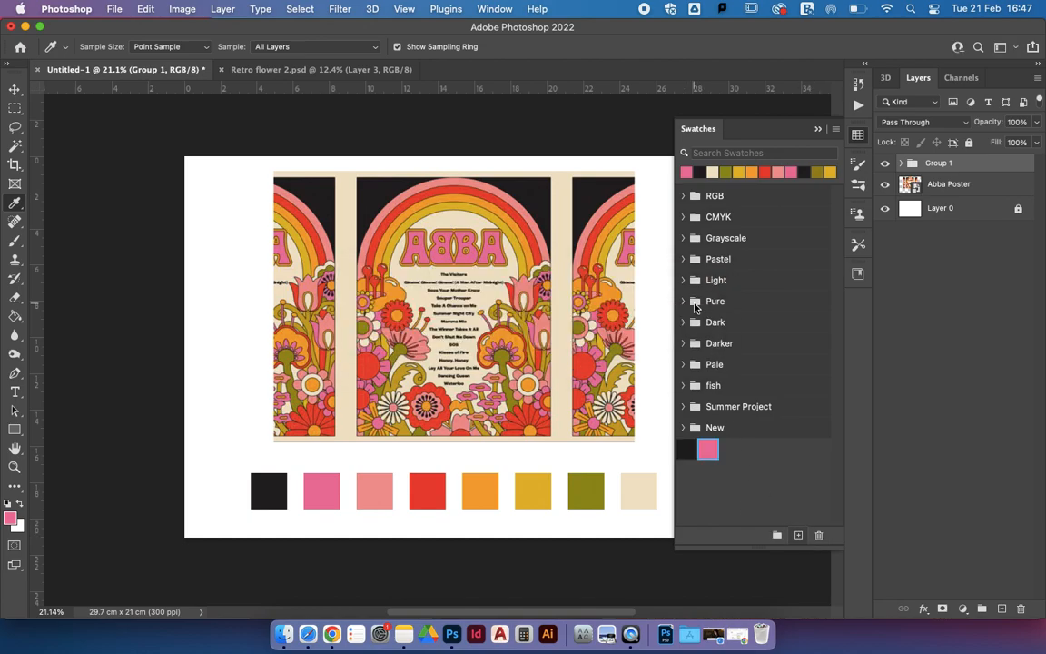
click(381, 483)
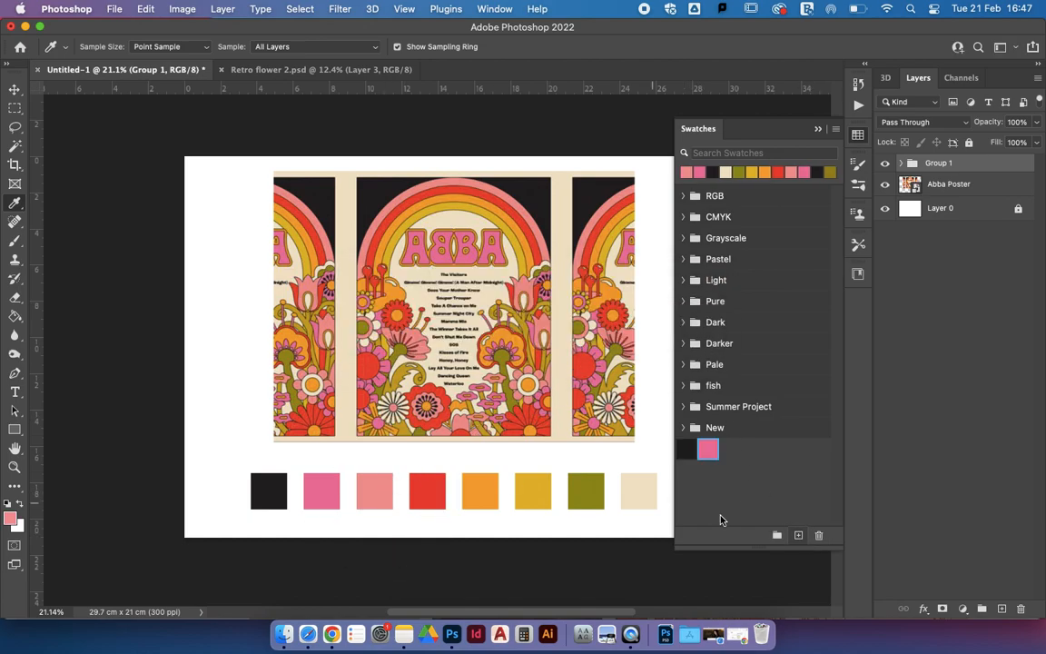
click(799, 536)
click(680, 306)
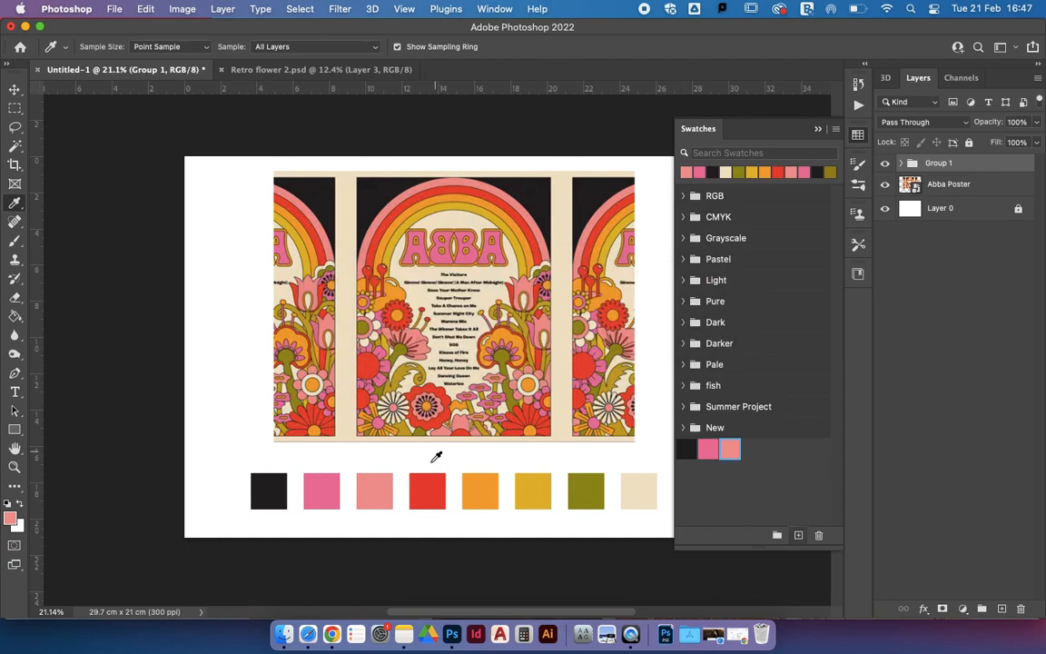
Save the colours of the red and orange squares as new swatches with their default names.
click(428, 491)
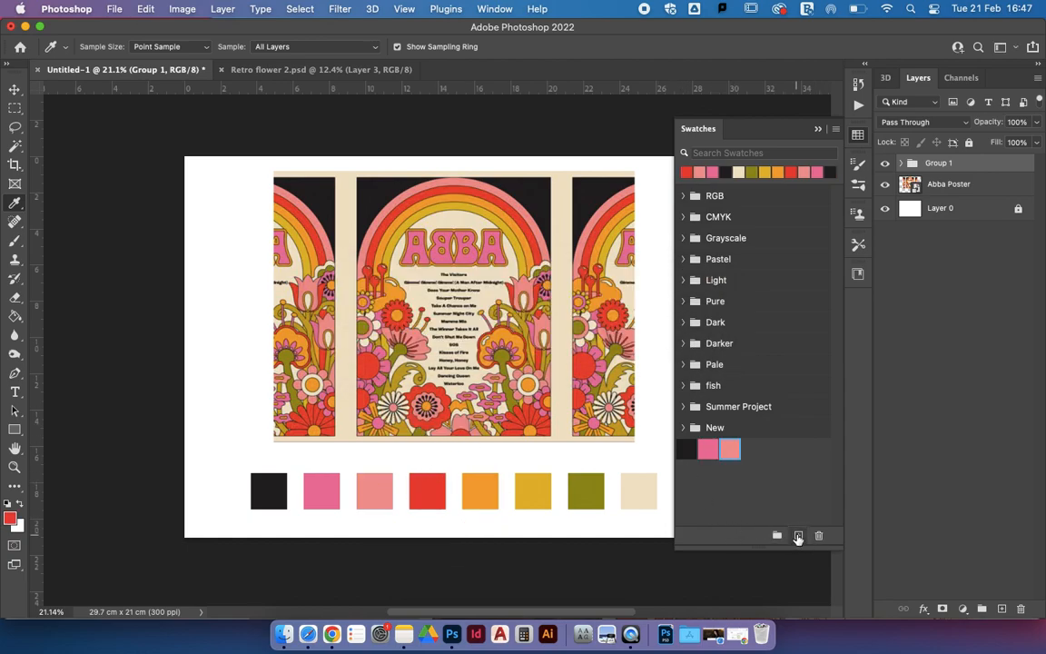
click(799, 537)
click(672, 304)
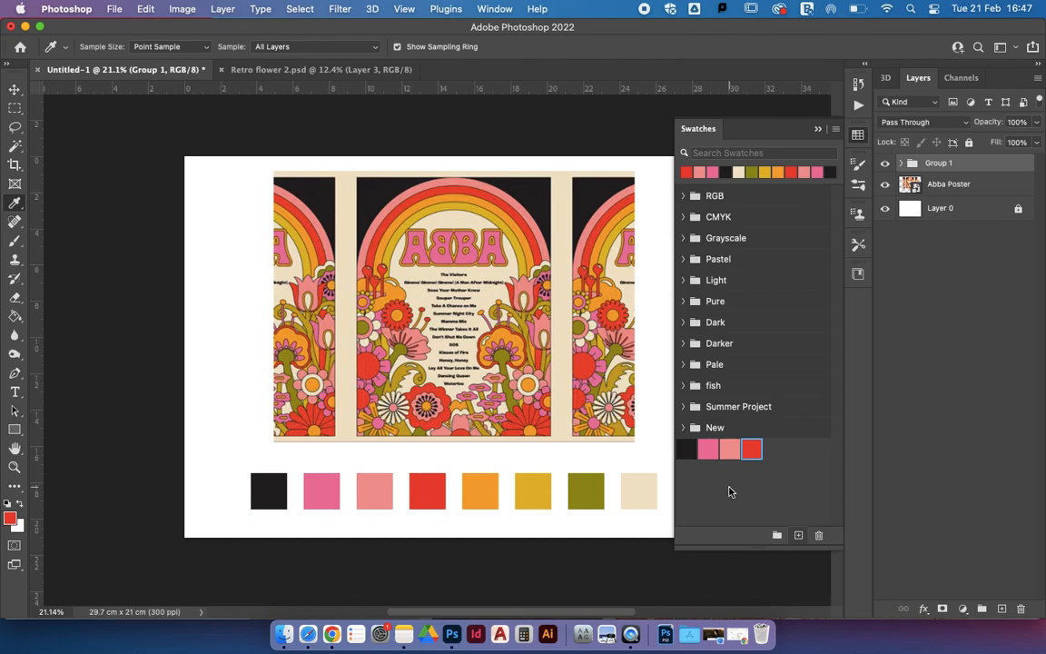
click(479, 490)
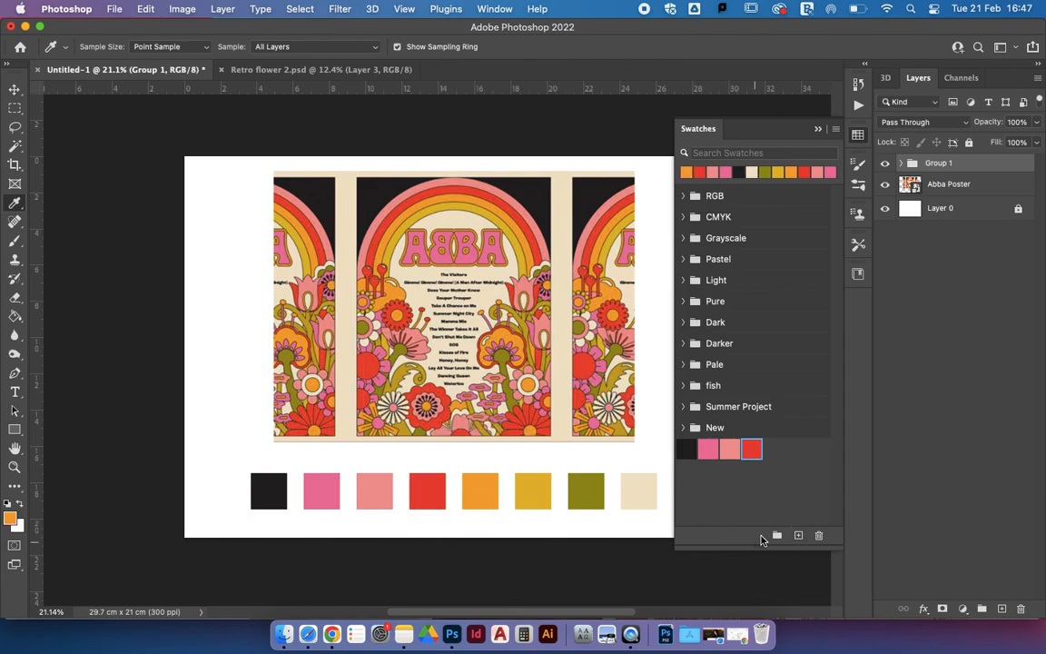
click(799, 537)
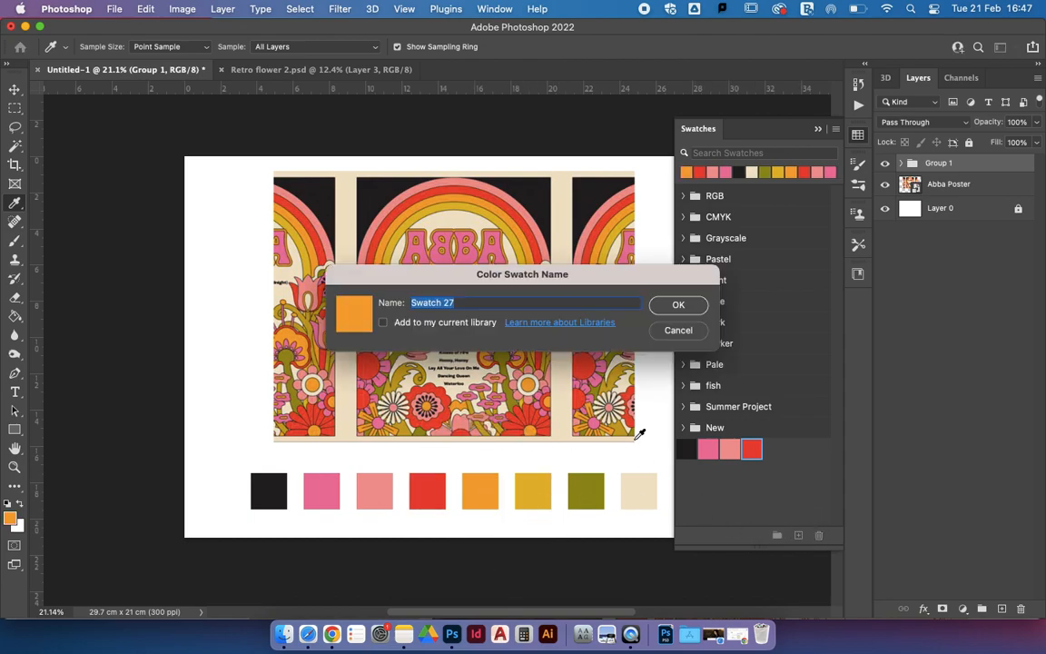
click(675, 304)
Sample the mustard yellow and olive green squares and save each colour as a new swatch.
click(540, 486)
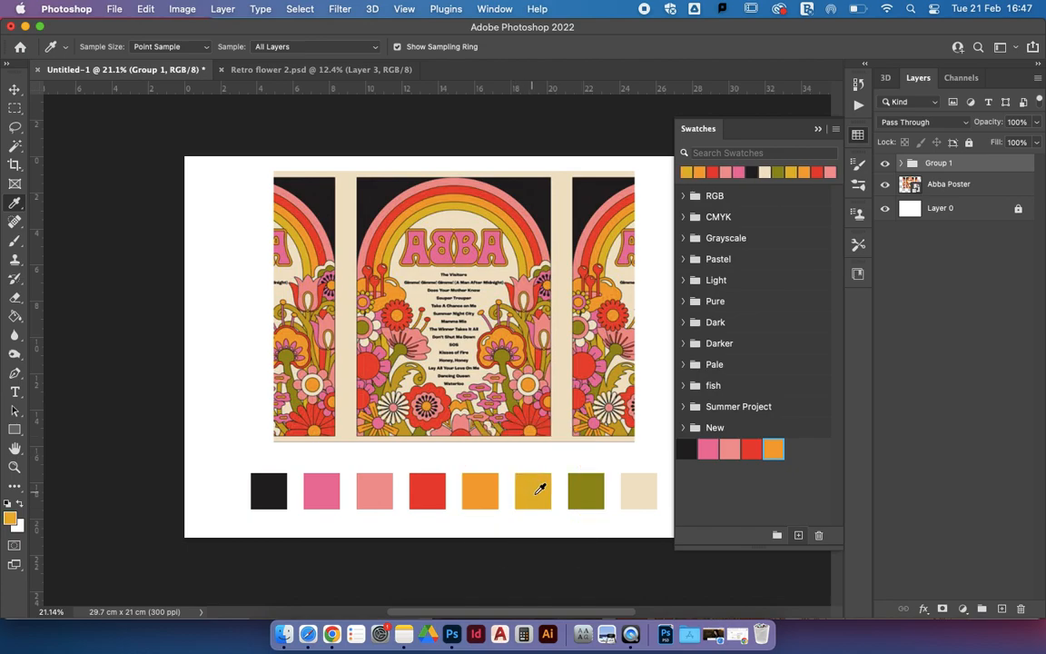
click(799, 536)
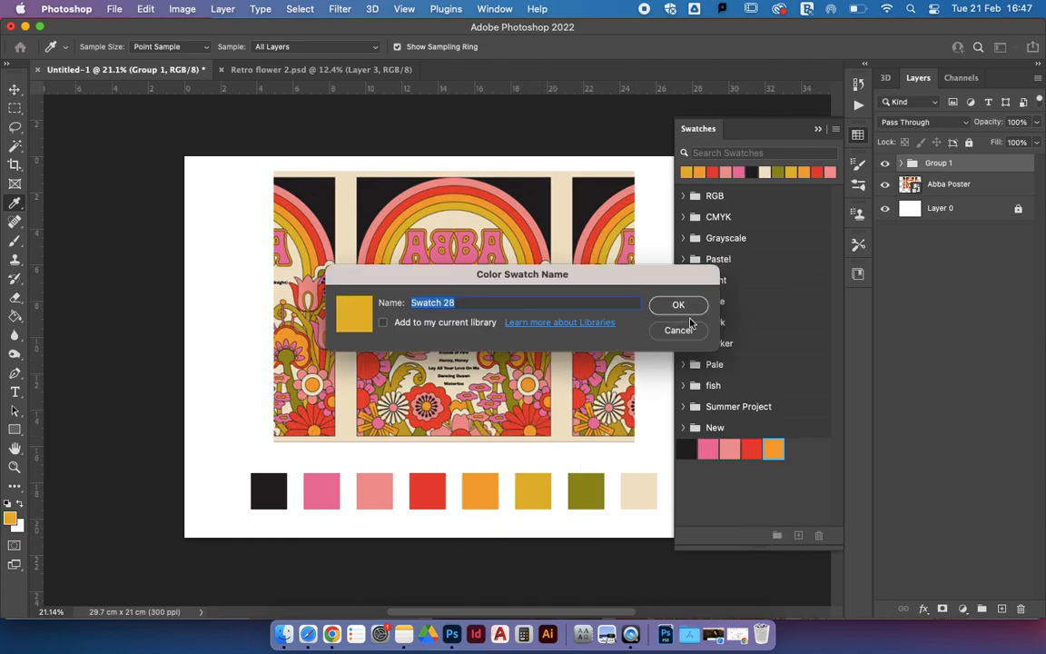
click(673, 303)
click(586, 491)
click(795, 535)
click(685, 311)
Save the last square's cream as a new swatch, then select the saved black swatch and switch to the Move tool.
click(636, 488)
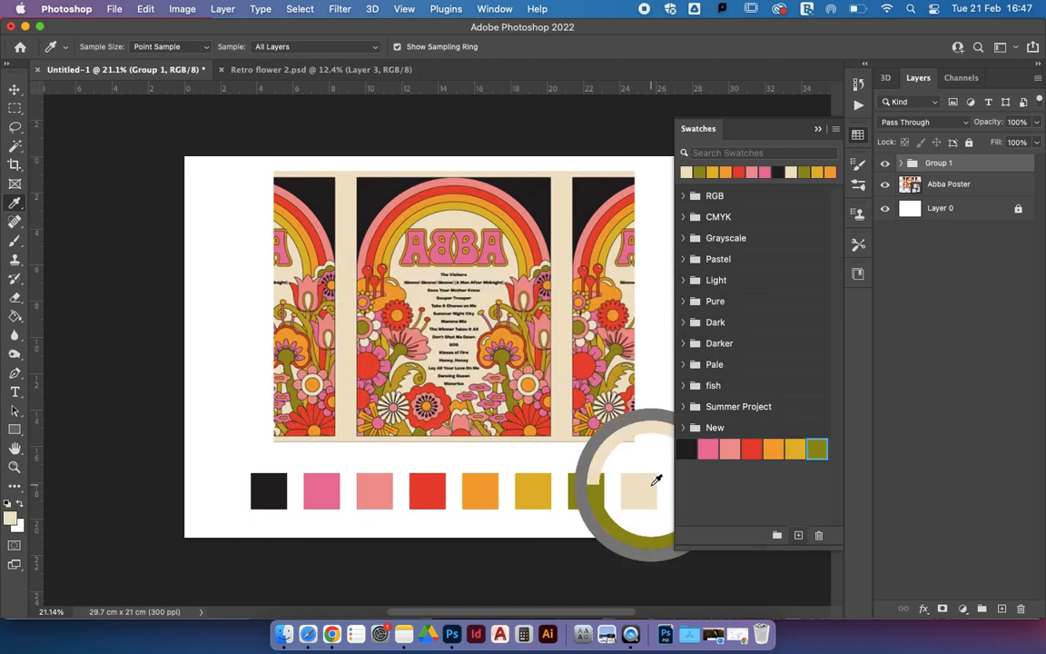
click(797, 535)
click(685, 311)
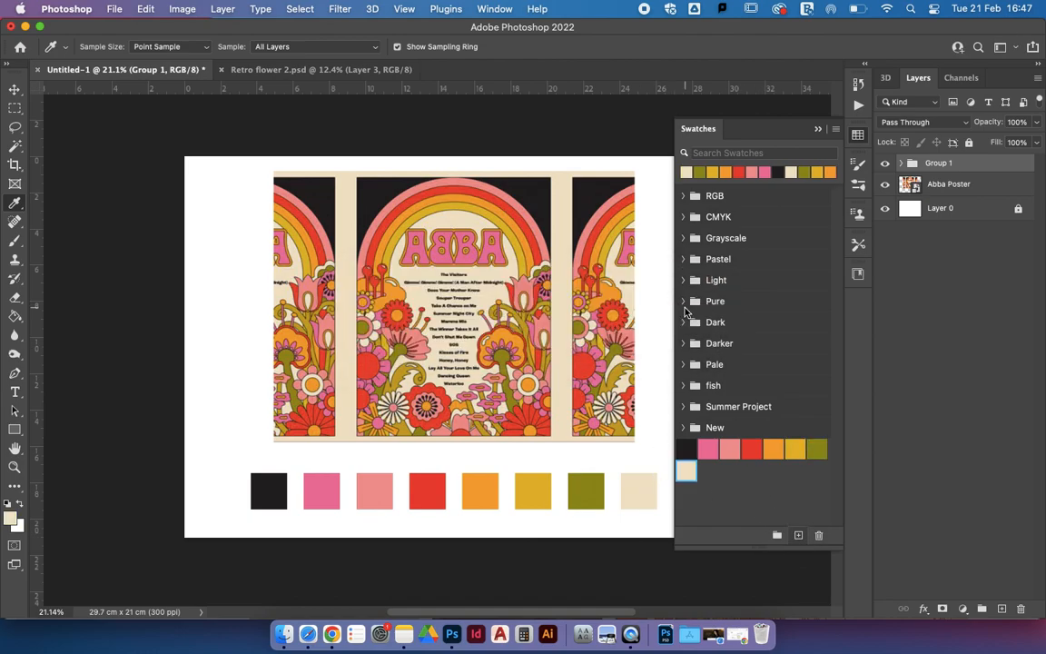
click(685, 445)
key(v)
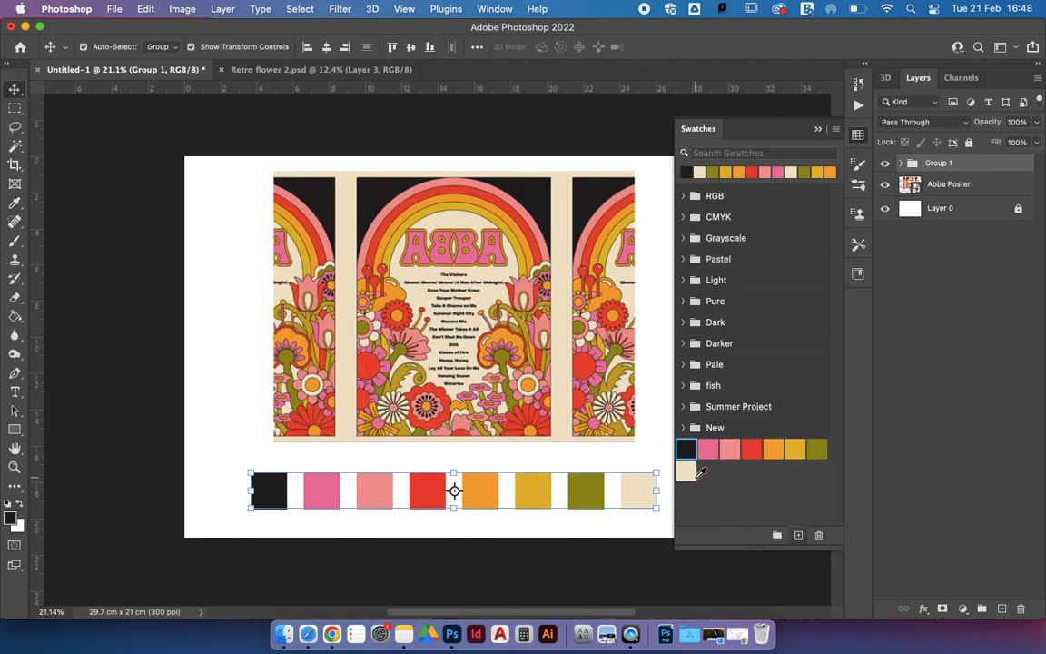
Group all eight saved colour swatches, from black to cream, into a new swatch group named Retro Palette.
shift+click(687, 470)
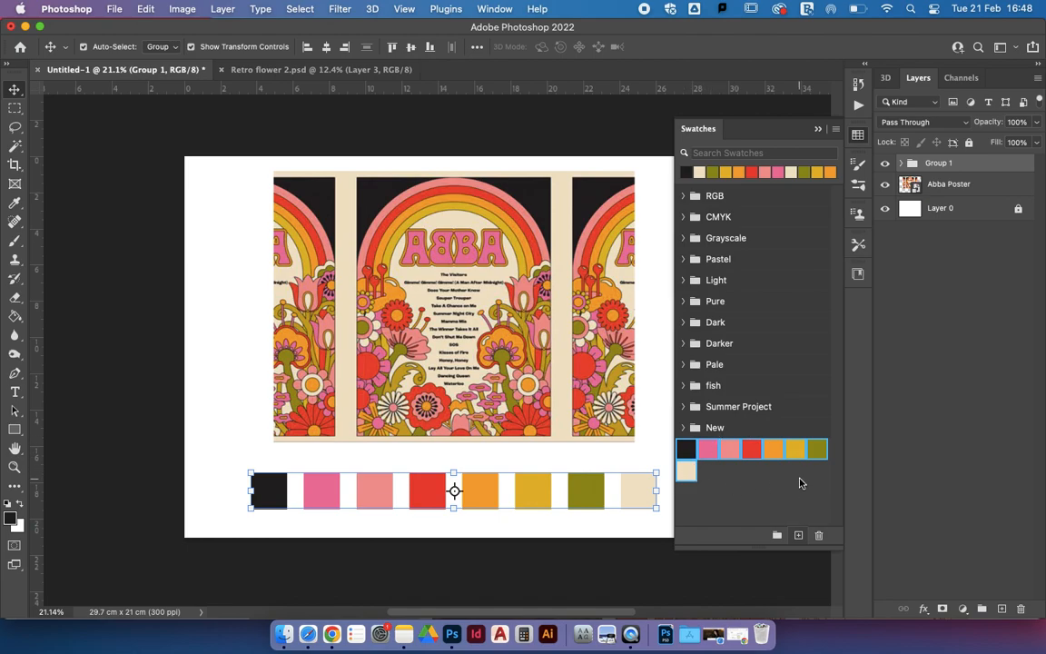
click(778, 536)
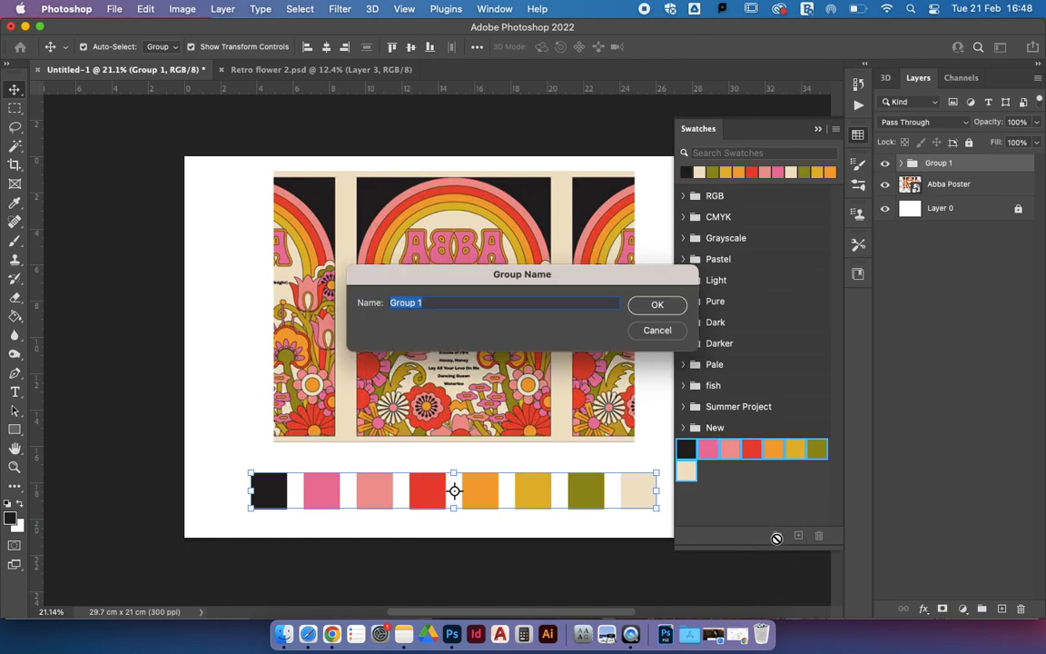
text(Retro Palette)
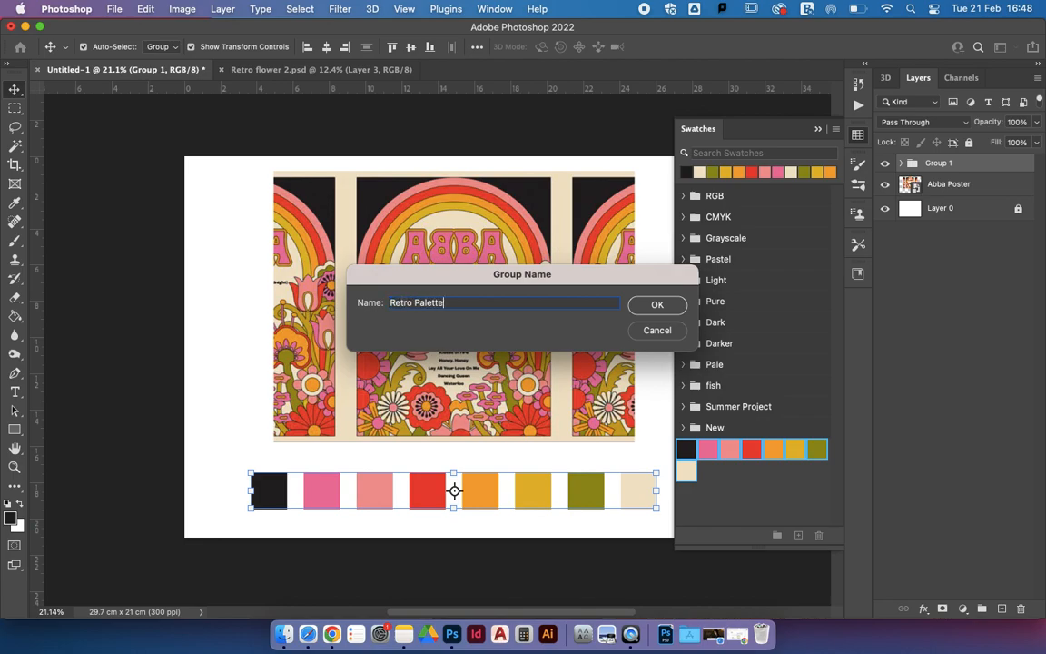
click(647, 309)
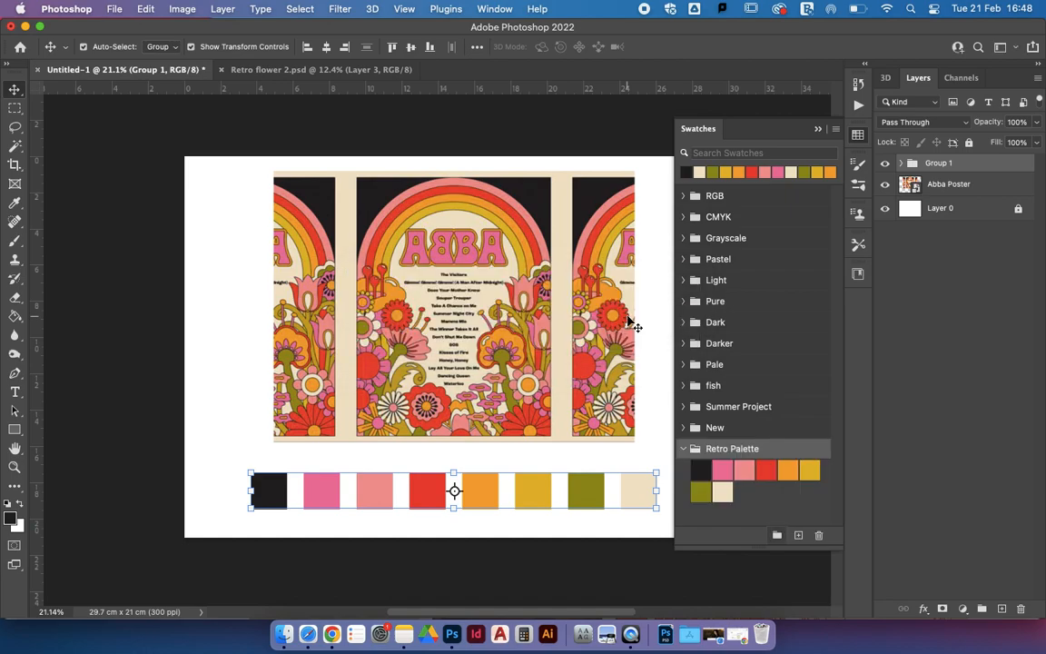
click(817, 132)
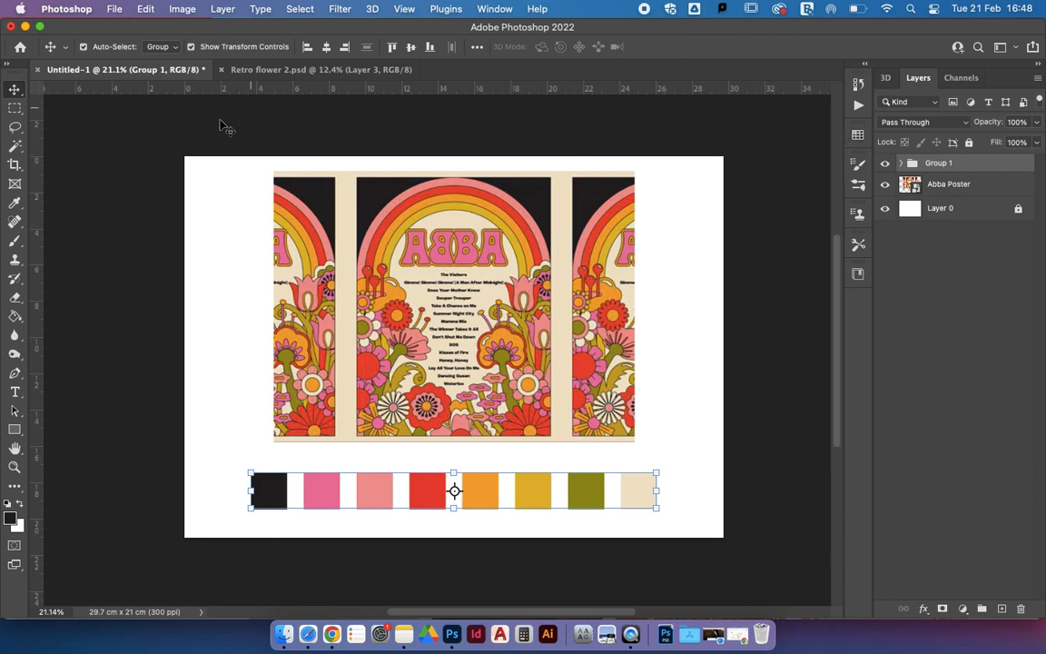
Switch to the Retro flower 2.psd document and rotate its canvas 90° clockwise into landscape orientation.
click(298, 71)
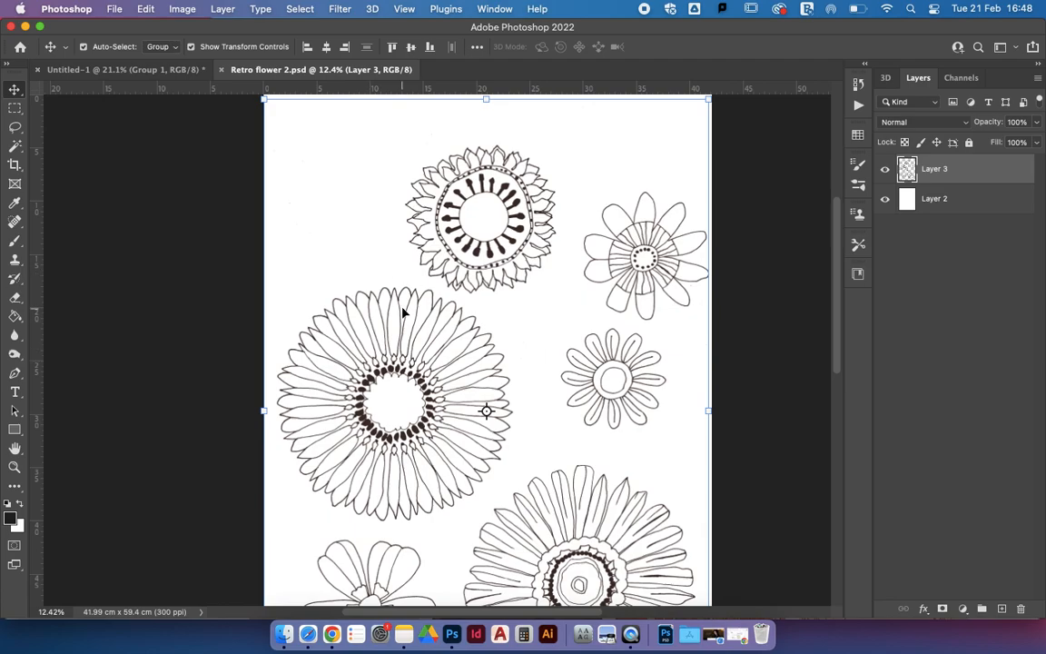
click(181, 8)
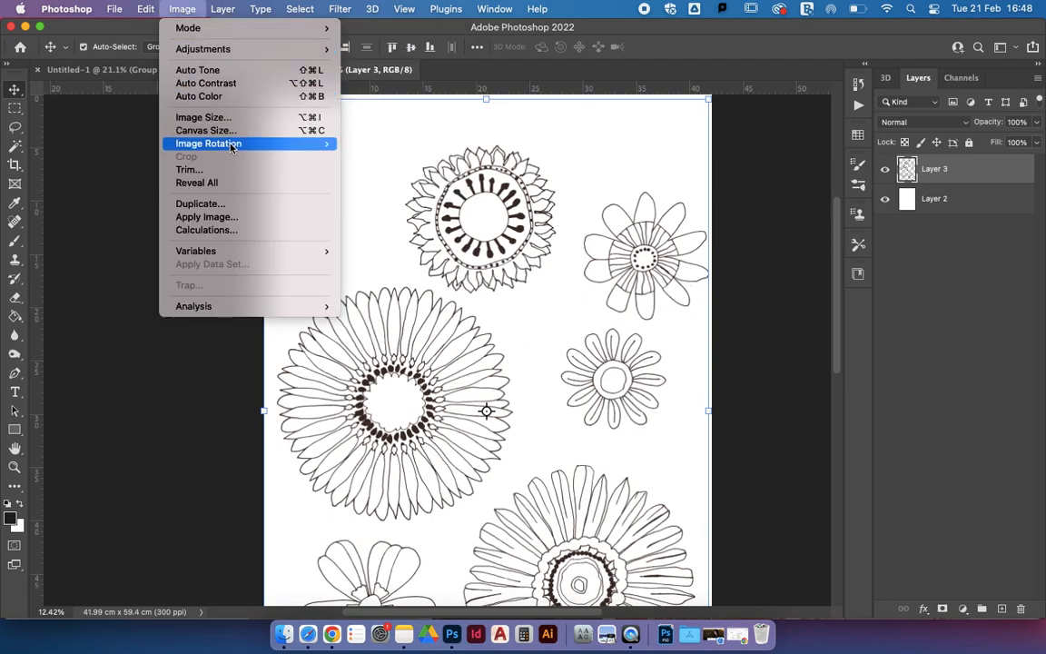
mouse_move(289, 152)
click(406, 157)
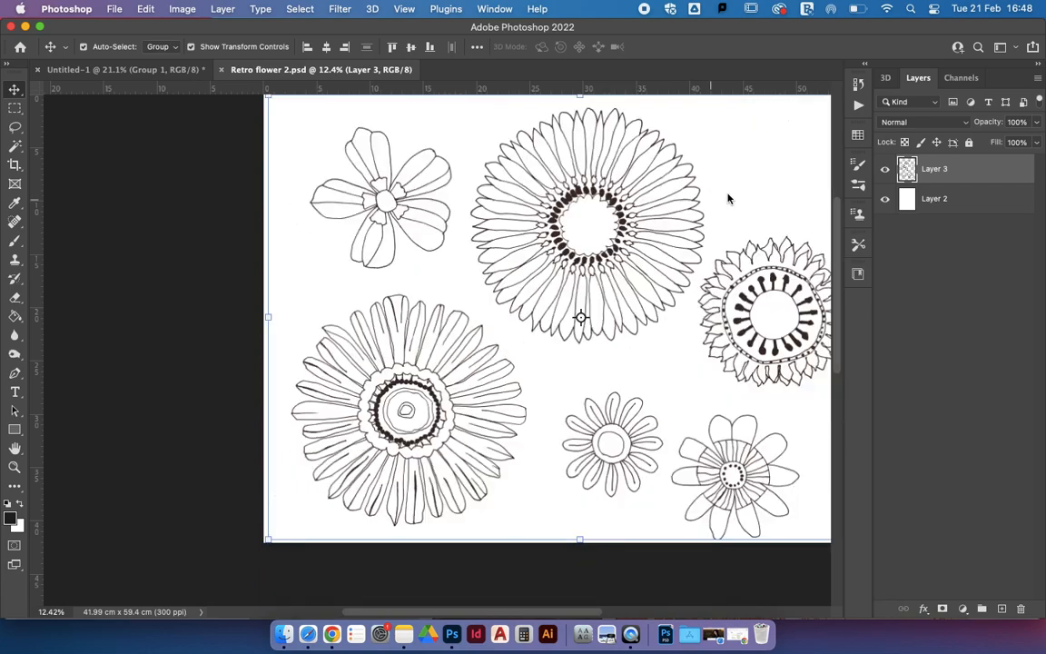
drag(492, 612, 556, 611)
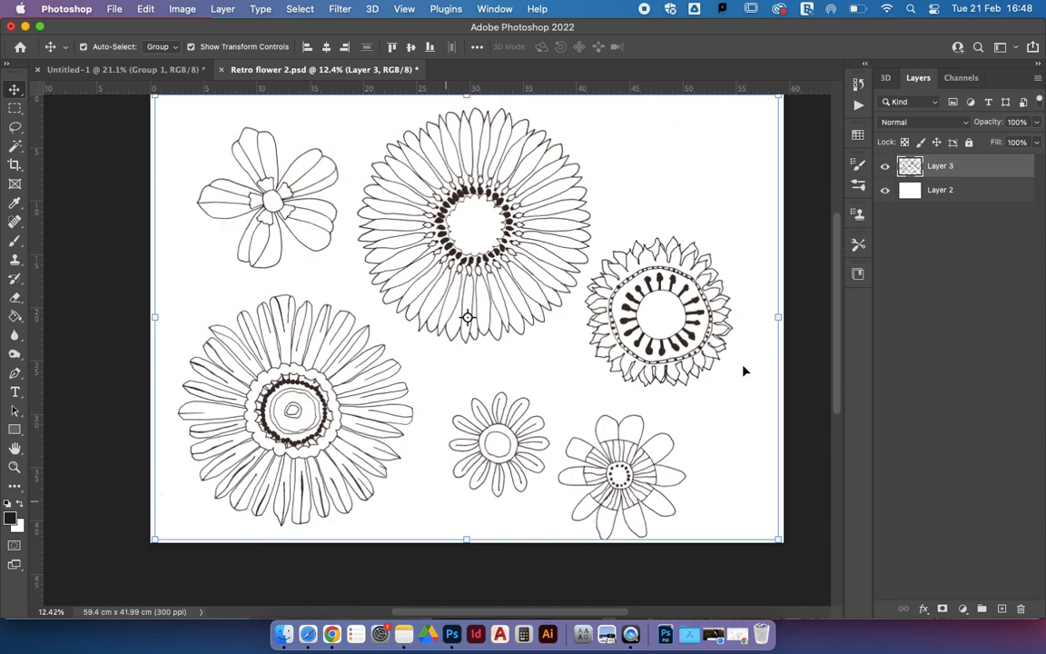
drag(839, 401, 838, 425)
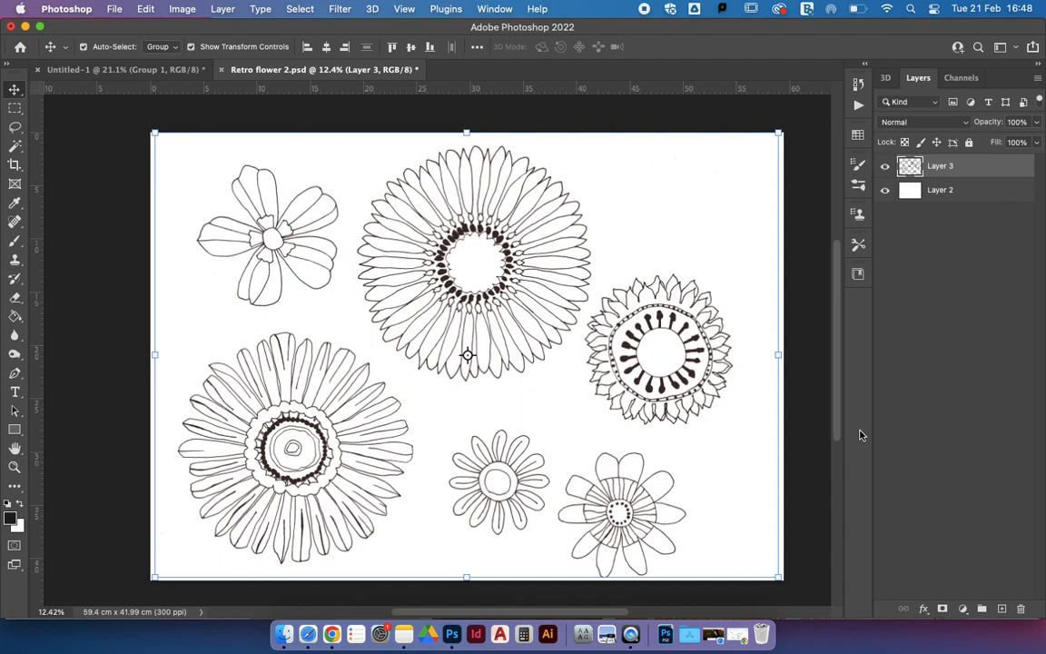
With the Magic Wand, add every other petal around the right half of the largest upper flower to one selection, with the saved swatches shown.
click(858, 135)
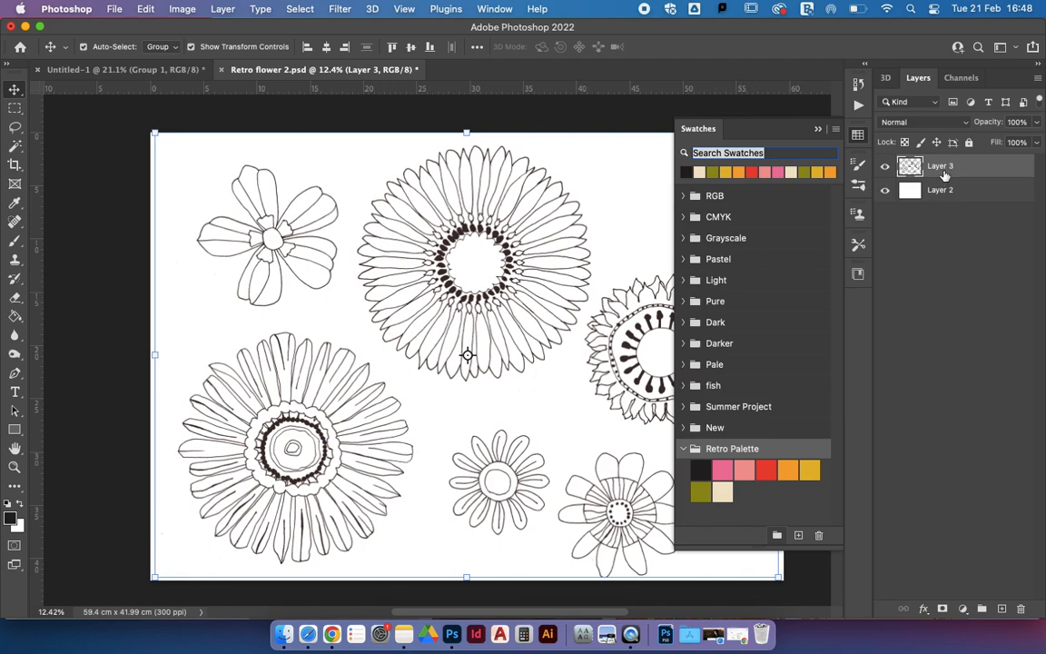
click(14, 145)
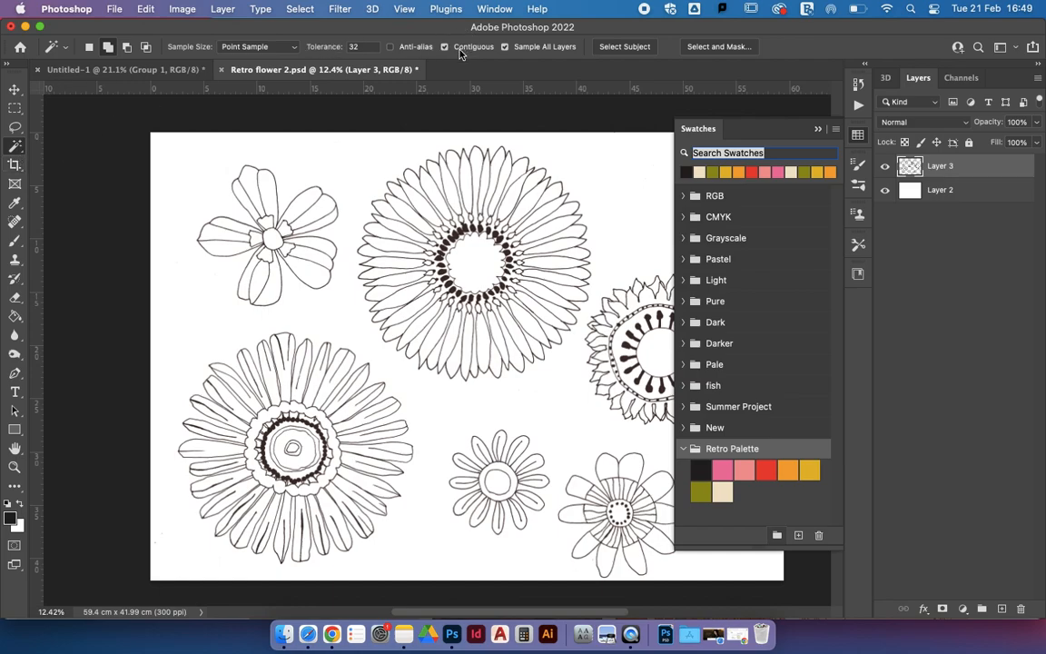
click(453, 195)
click(464, 182)
click(477, 186)
click(514, 198)
click(528, 206)
click(543, 213)
click(554, 228)
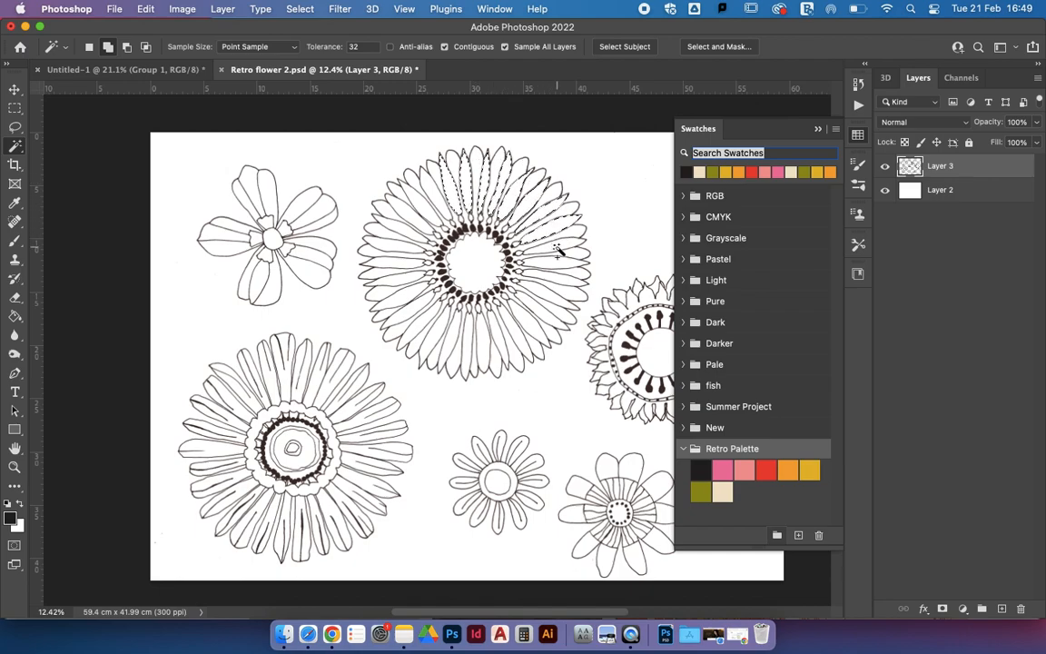
click(563, 262)
click(551, 296)
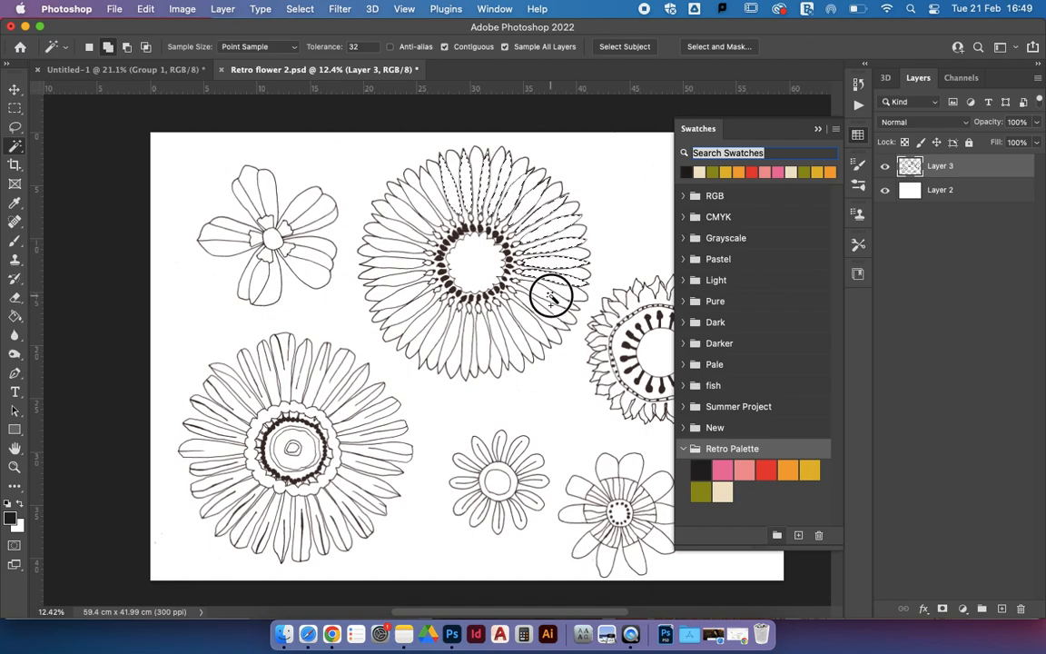
click(541, 312)
click(530, 324)
click(517, 334)
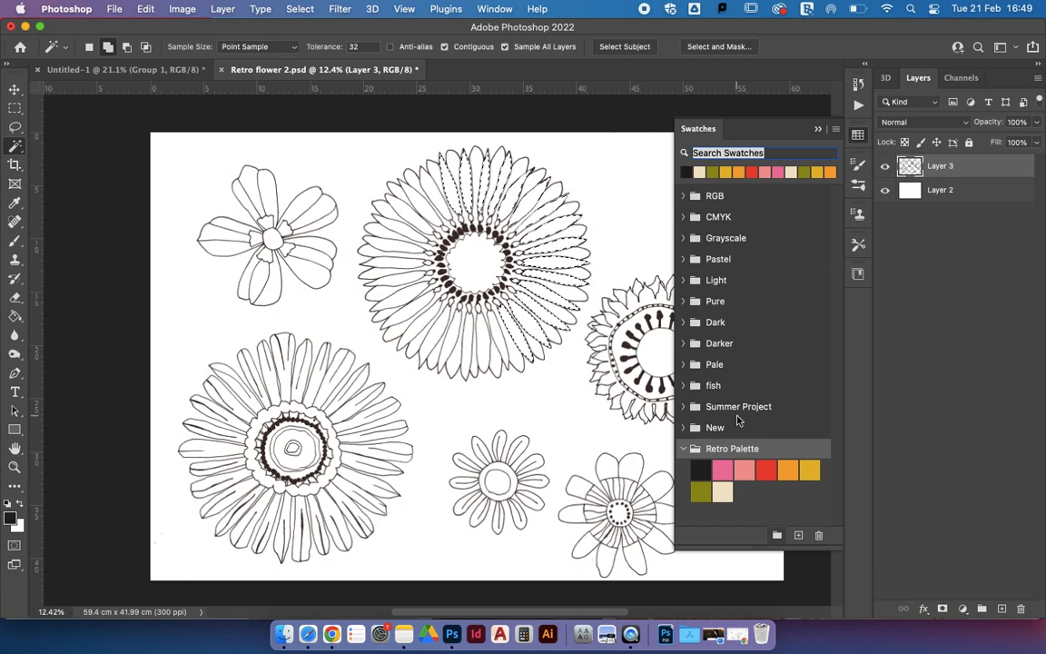
Expand the petal selection by 1 pixel and fill it with the salmon pink from Retro Palette.
click(299, 9)
mouse_move(418, 222)
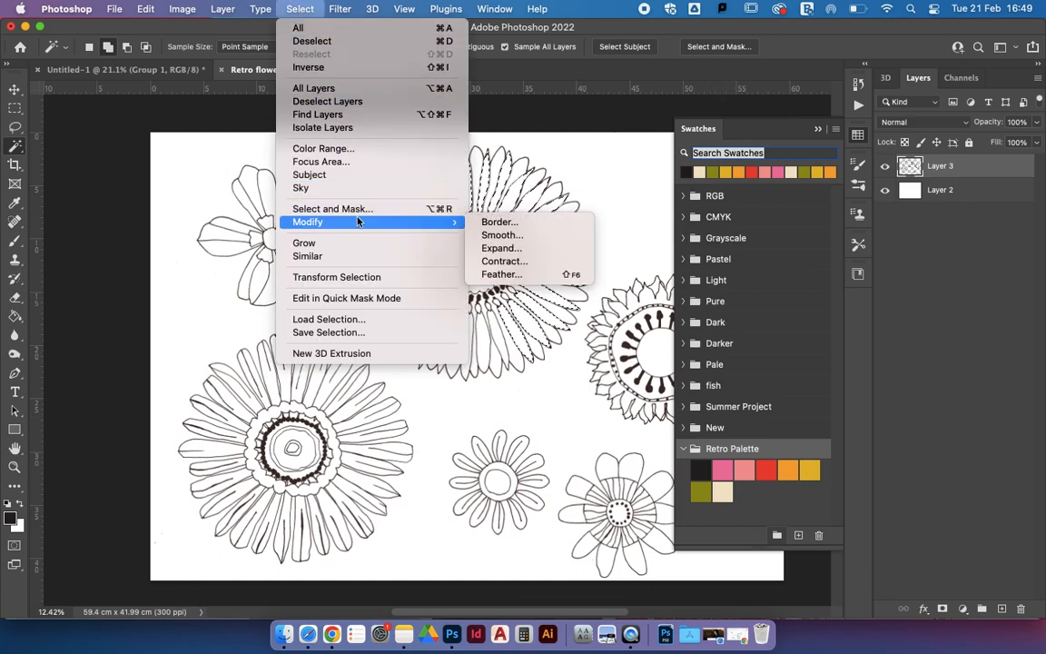
click(501, 248)
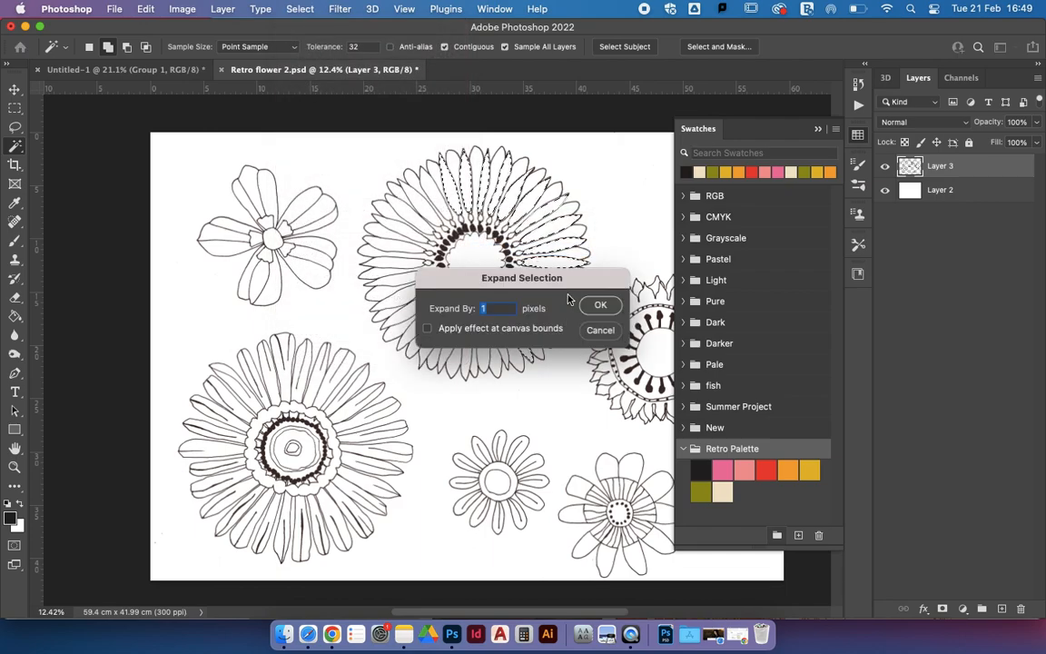
key(Return)
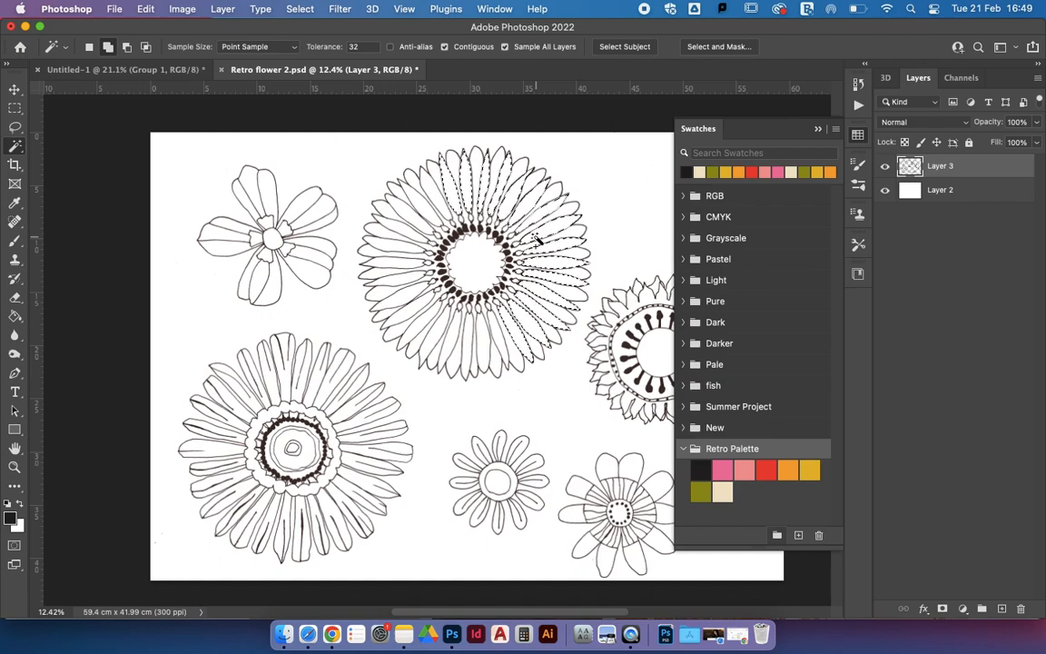
click(744, 468)
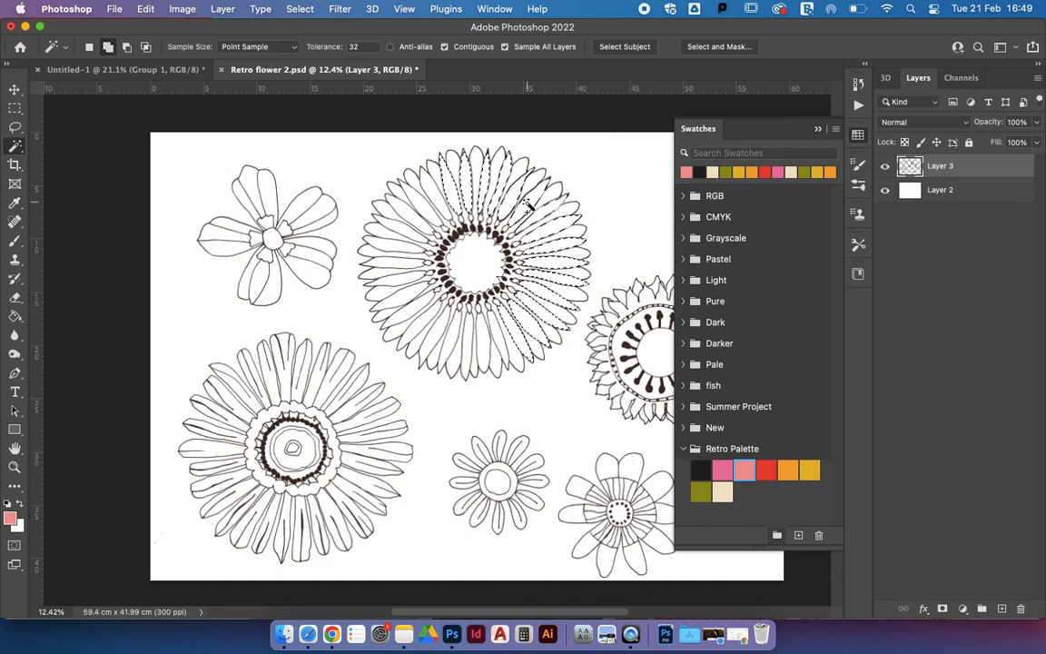
key(alt)
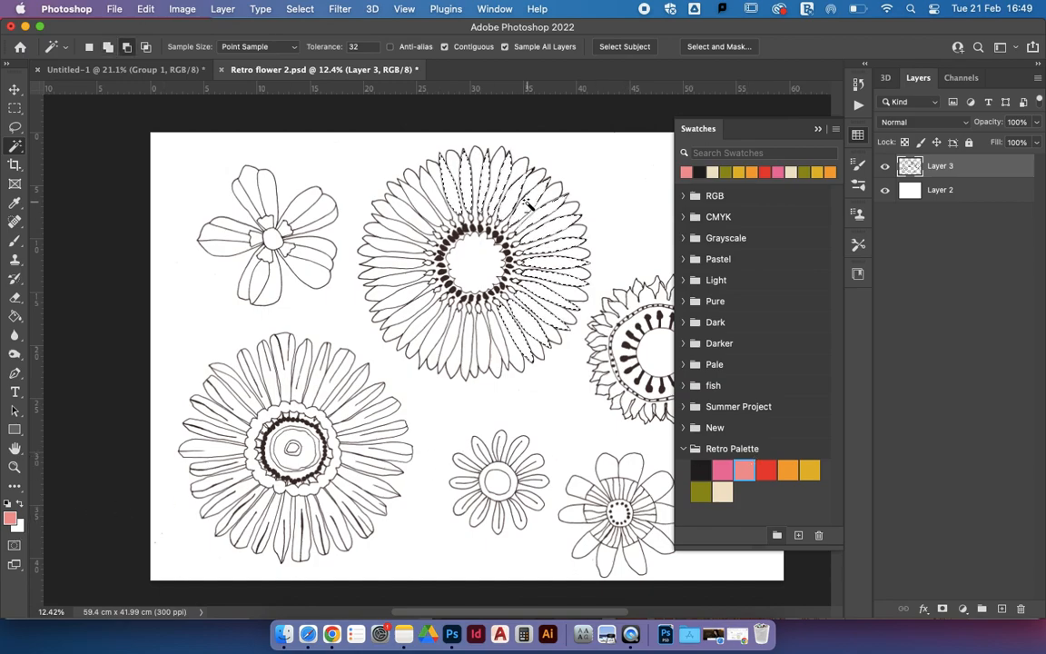
key(alt+BackSpace)
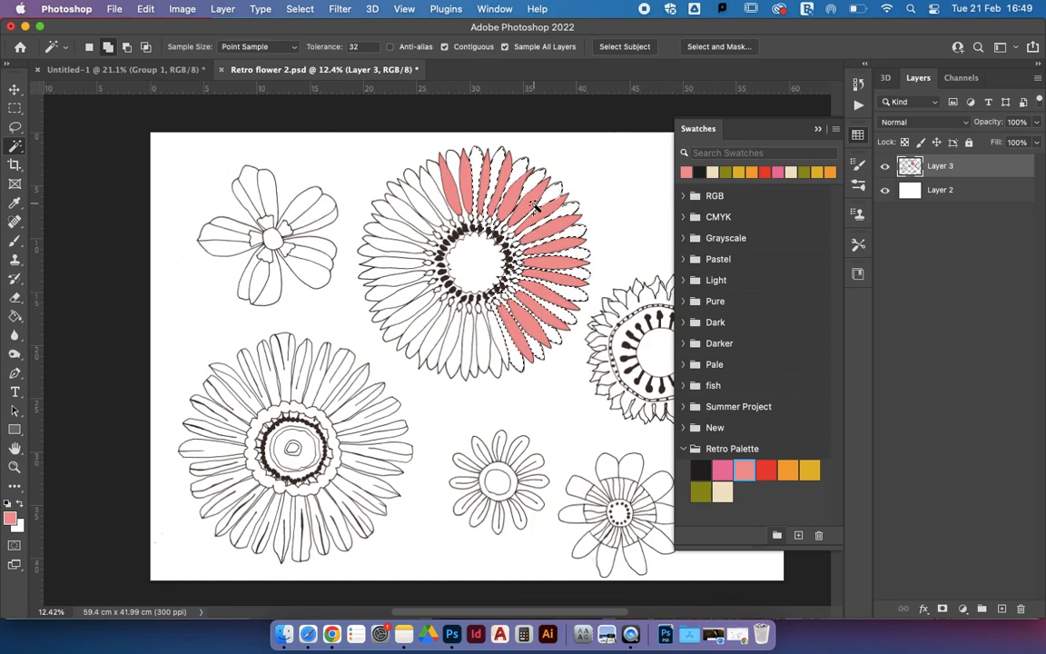
Expand the selection of the in-between petals by 1 pixel, fill it with the mustard yellow from Retro Palette, and deselect.
click(314, 7)
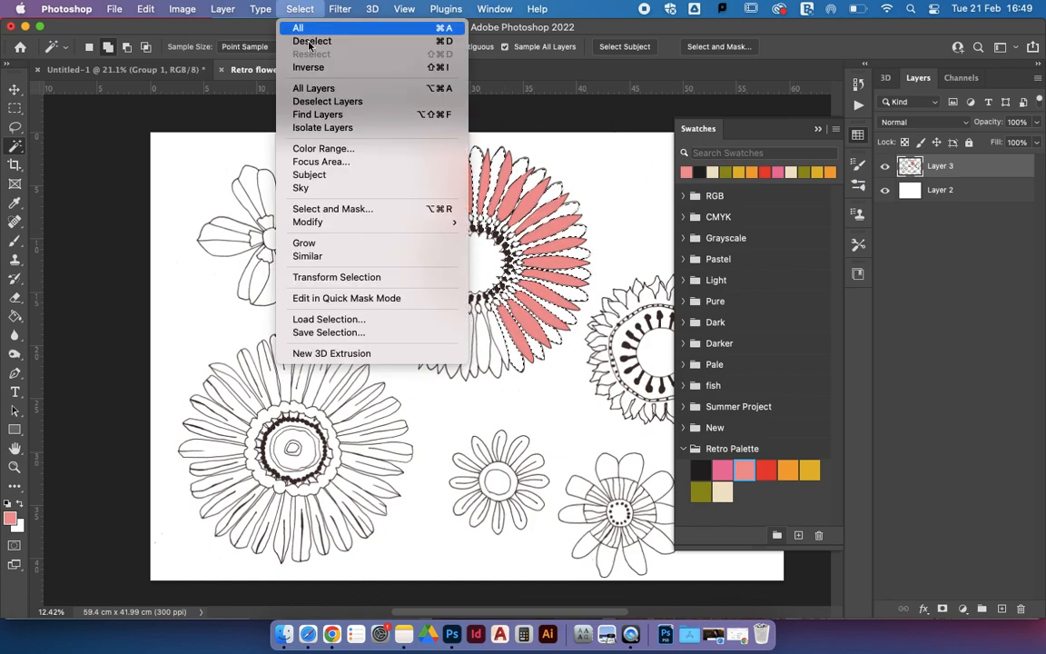
mouse_move(340, 224)
click(526, 248)
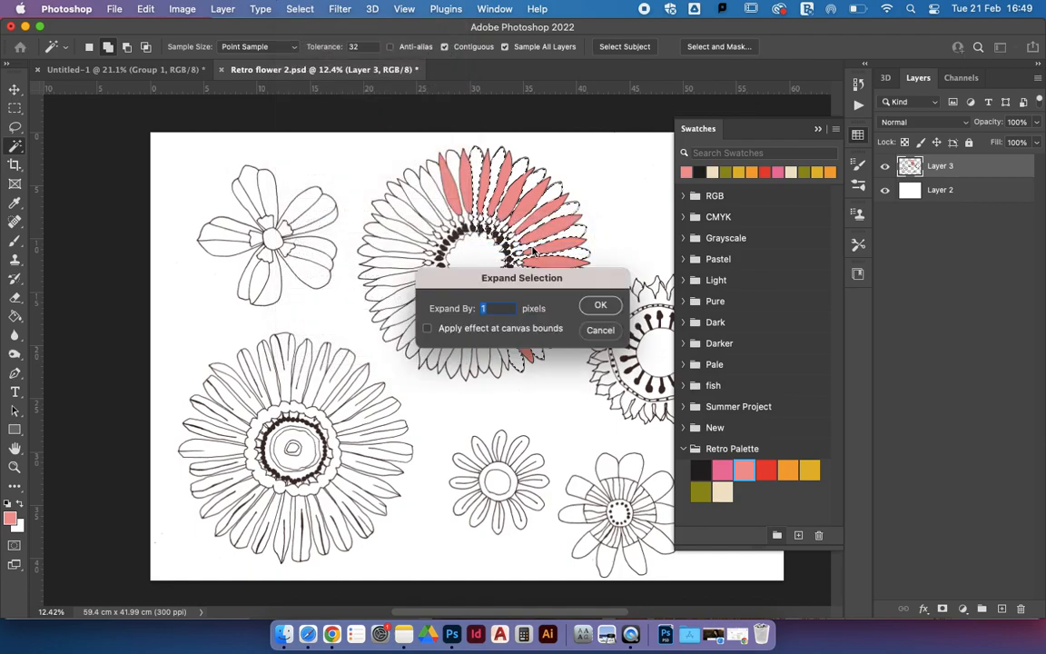
key(Return)
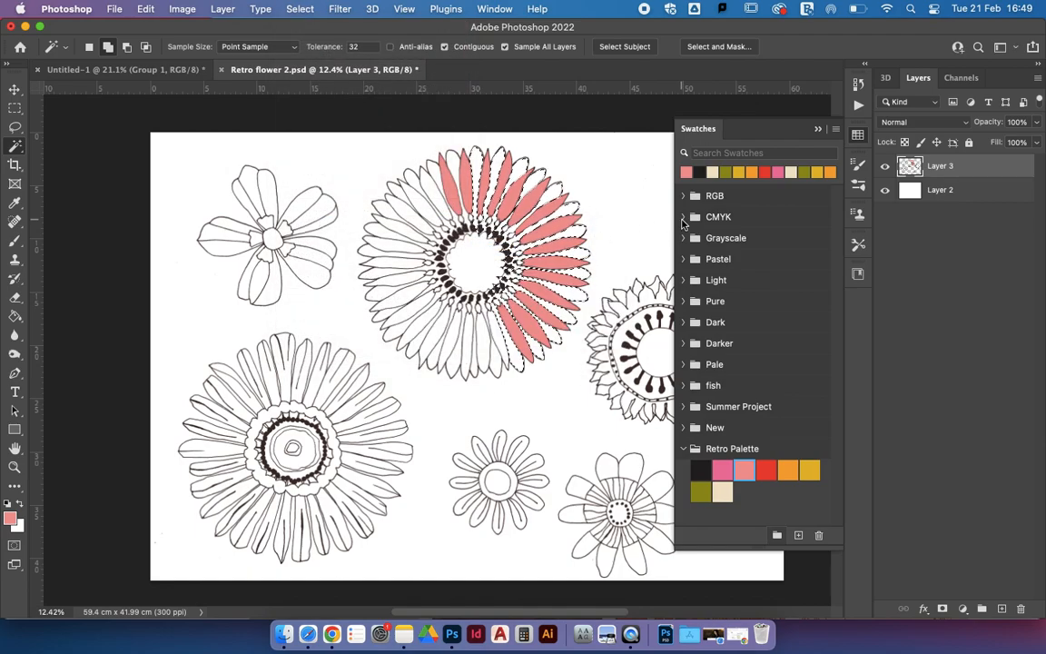
click(806, 478)
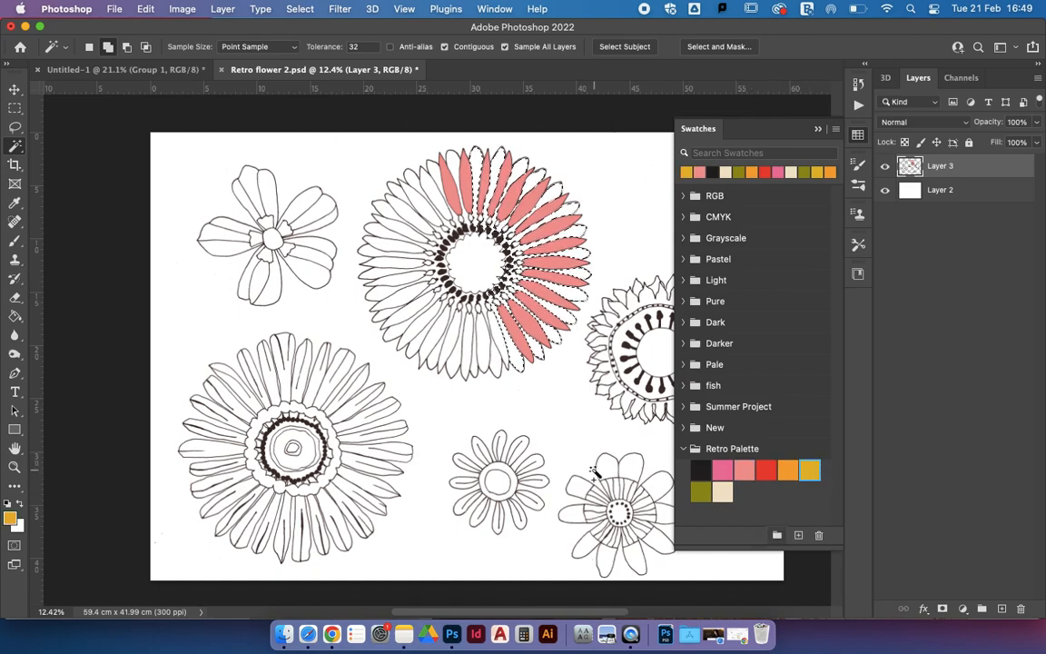
key(alt+BackSpace)
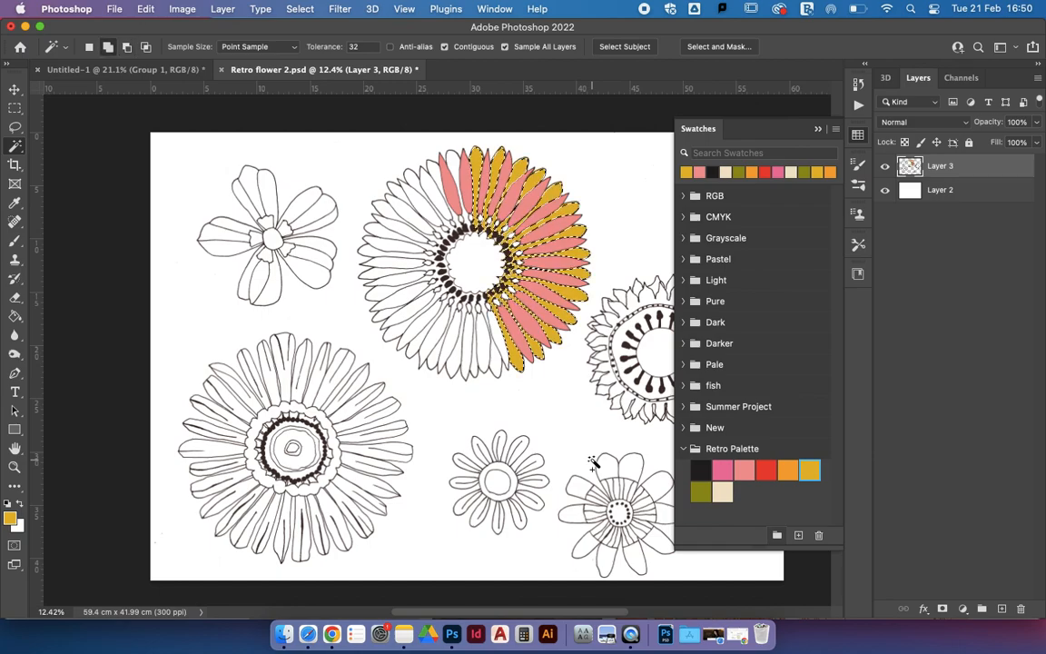
key(super+d)
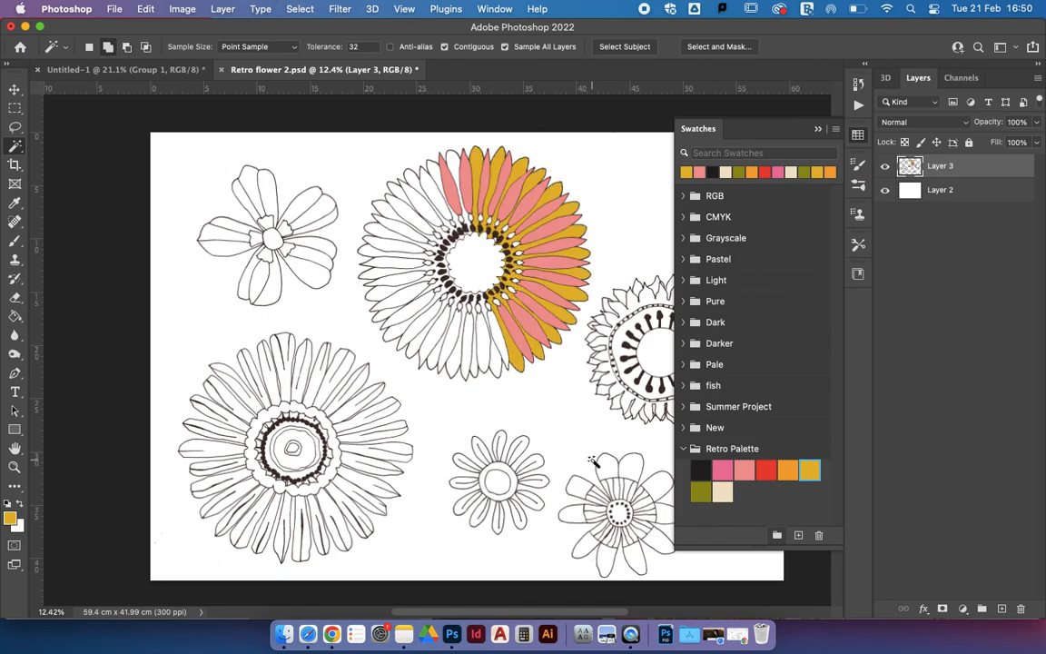
Select the small white buds around the coloured half of the flower's centre, expand the selection by 1 pixel, and fill it with the palette's cream.
key(z)
drag(490, 273, 554, 329)
key(w)
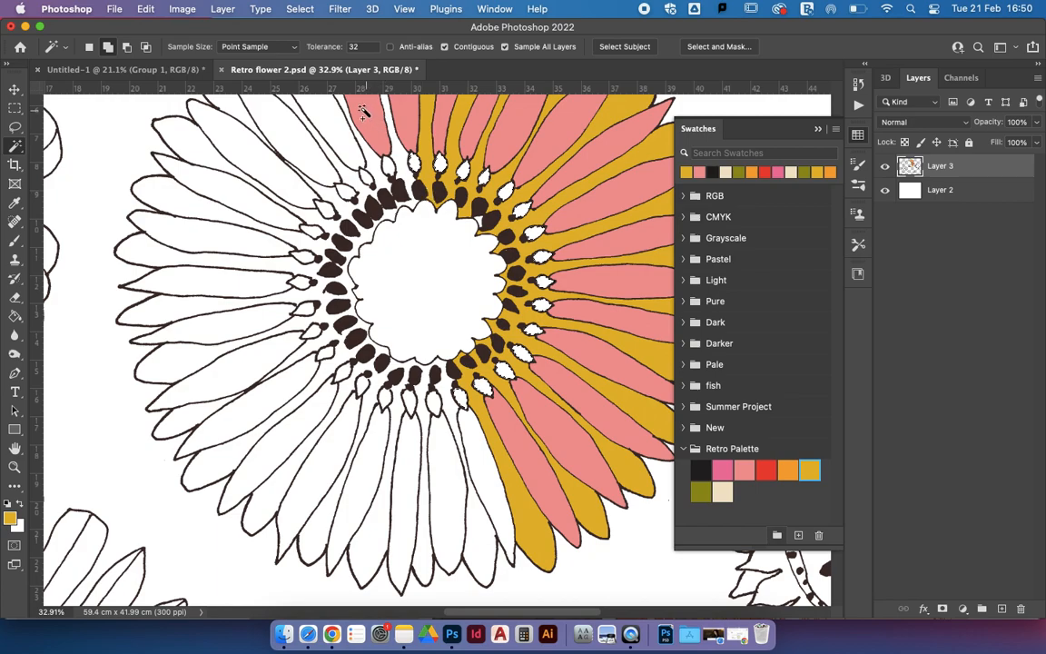
click(297, 9)
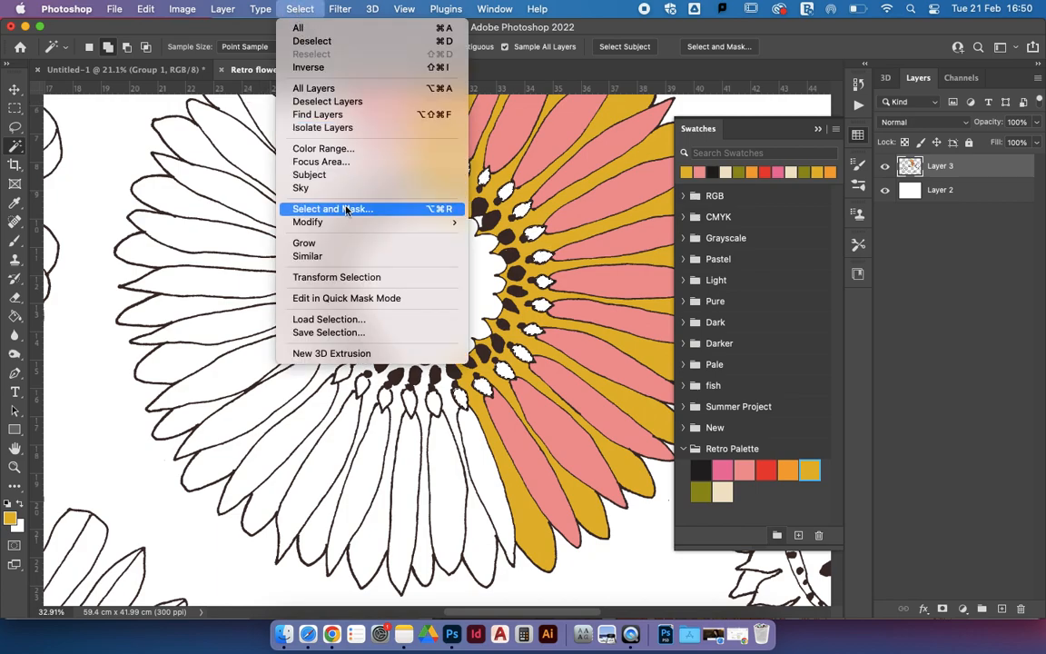
mouse_move(400, 221)
click(551, 249)
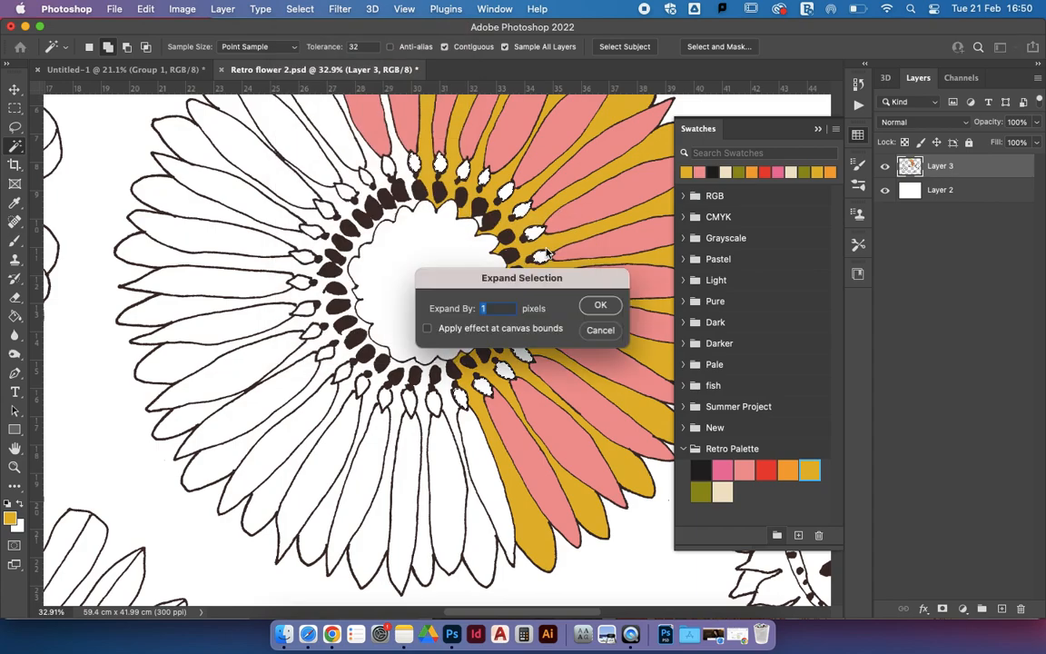
click(603, 306)
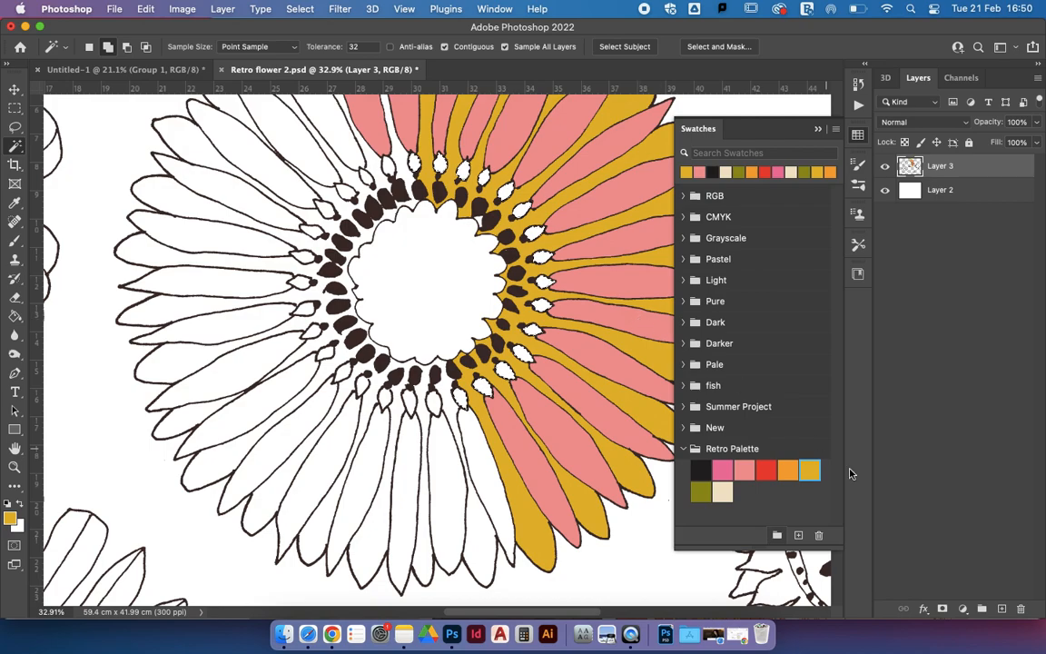
click(722, 491)
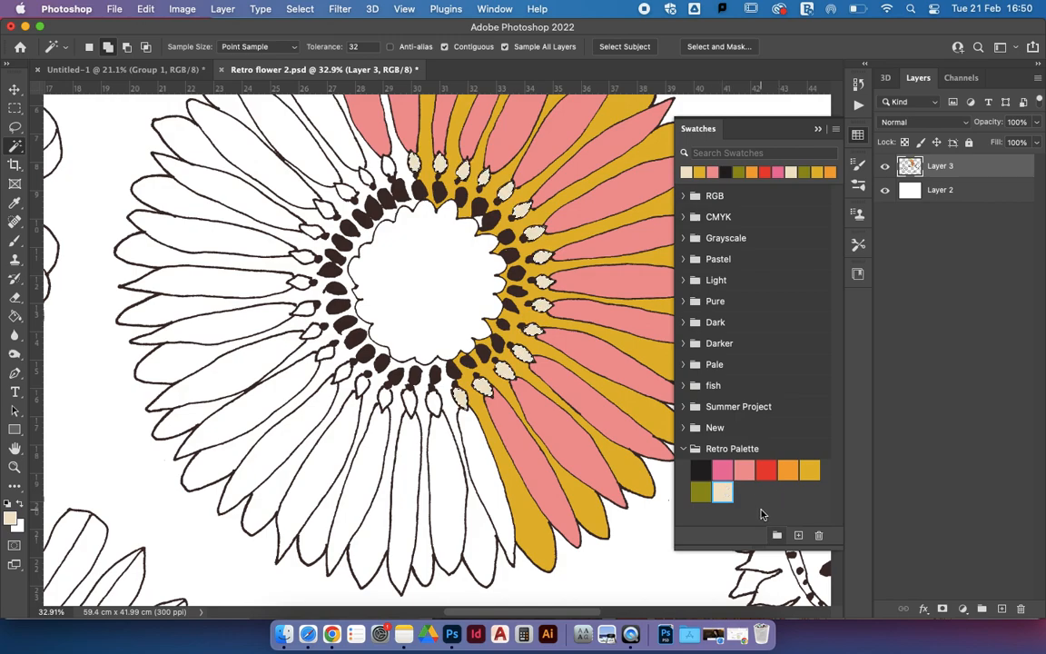
key(alt+BackSpace)
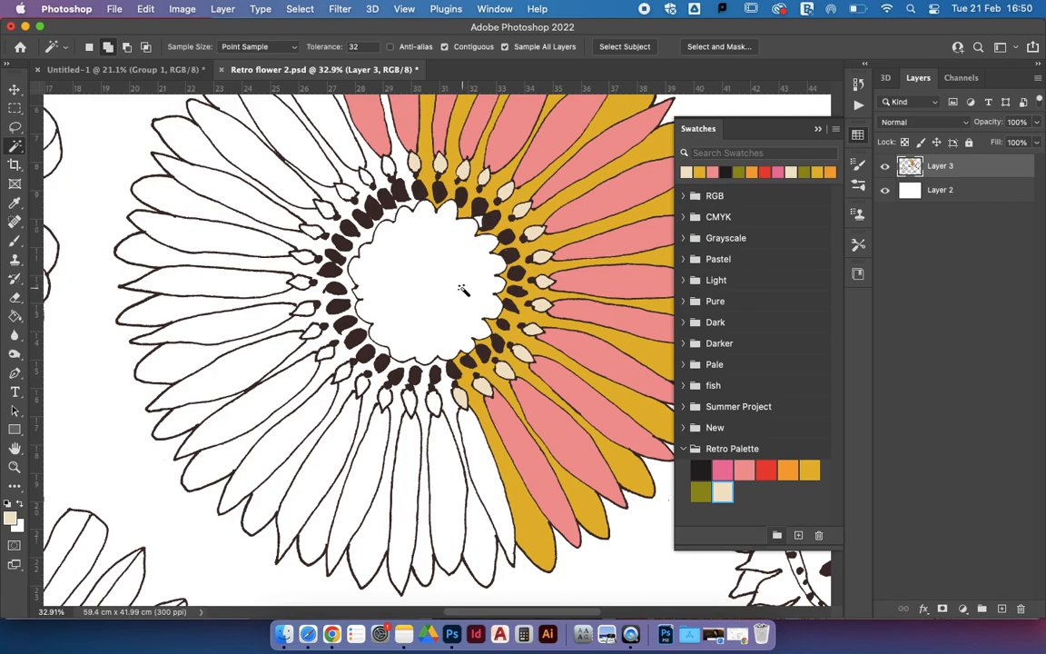
click(821, 130)
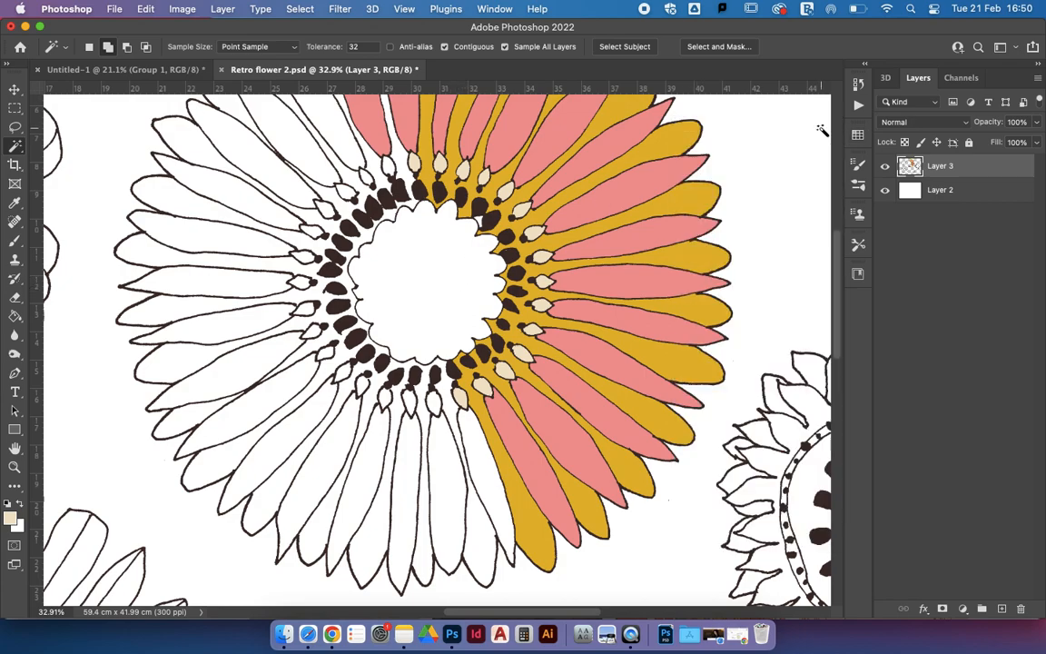
scroll(371, 180, up, 3)
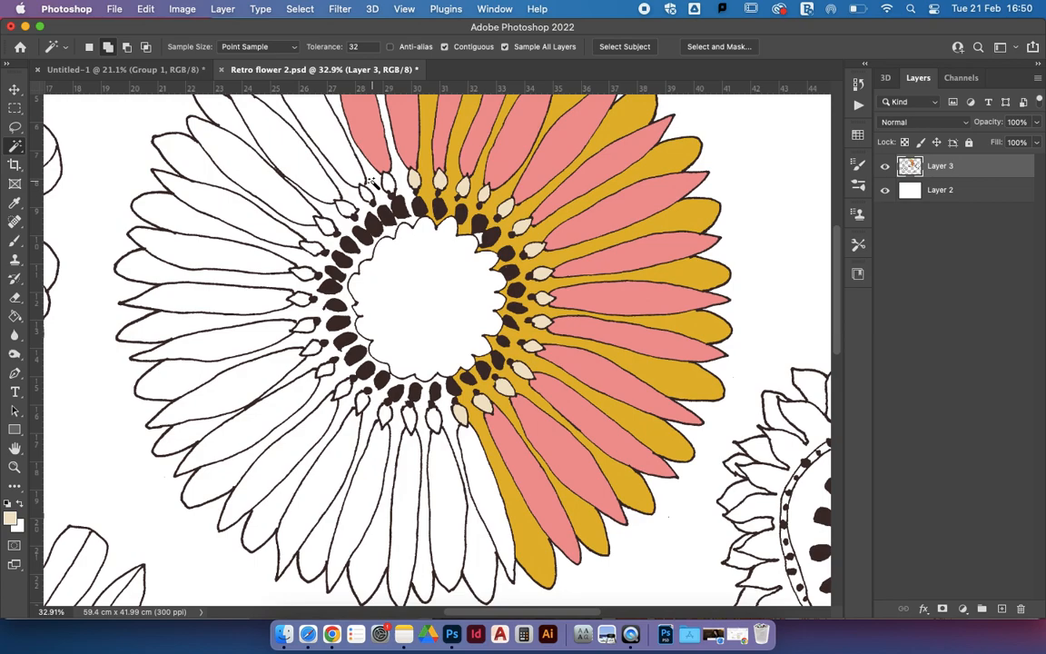
With the Magic Wand, add every other white petal around the uncoloured left half of the large upper flower to one selection.
click(318, 181)
shift+click(295, 222)
shift+click(278, 254)
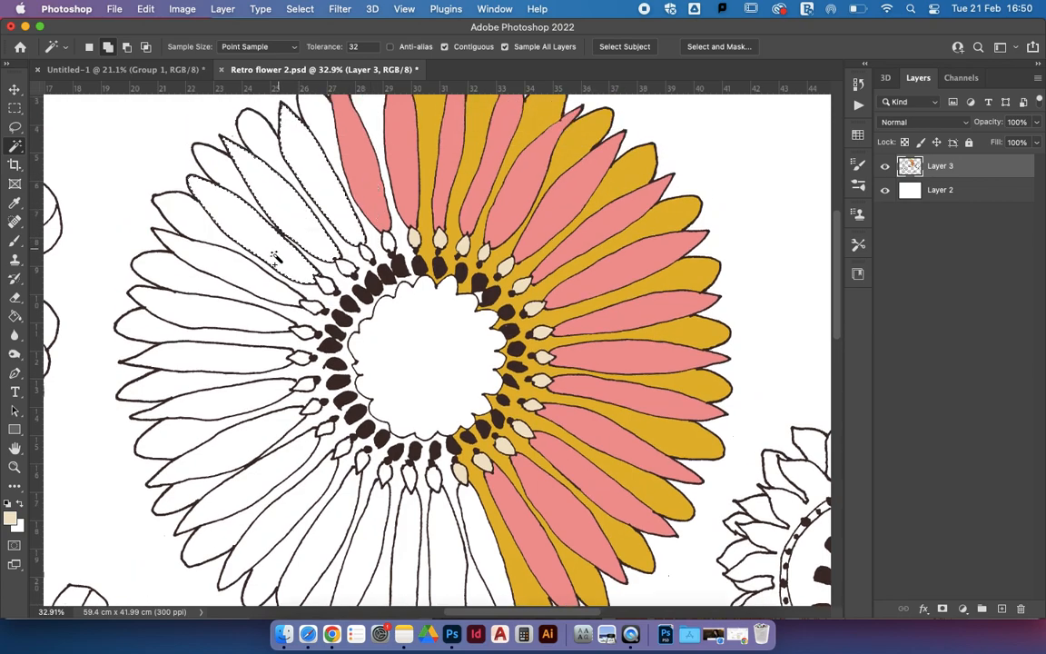
shift+click(251, 280)
shift+click(241, 323)
shift+click(234, 360)
shift+click(231, 390)
shift+click(244, 439)
shift+click(285, 469)
shift+click(297, 519)
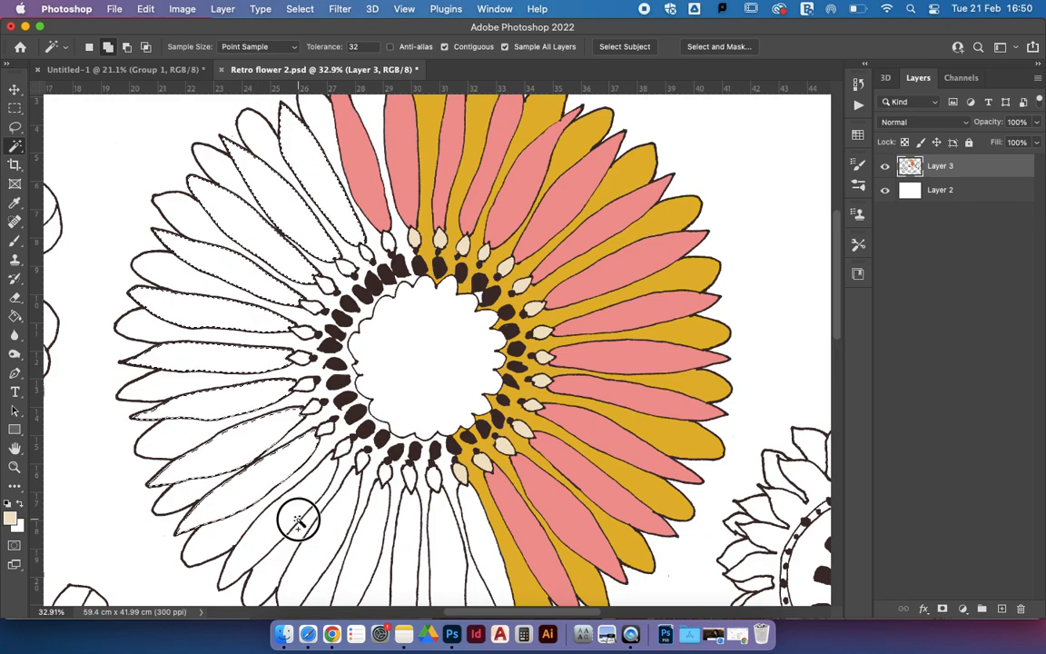
shift+click(333, 537)
shift+click(372, 540)
shift+click(411, 538)
shift+click(445, 534)
shift+click(473, 530)
Expand the petal selection by 1 pixel and fill it with Retro Palette's salmon pink on Layer 3.
click(300, 8)
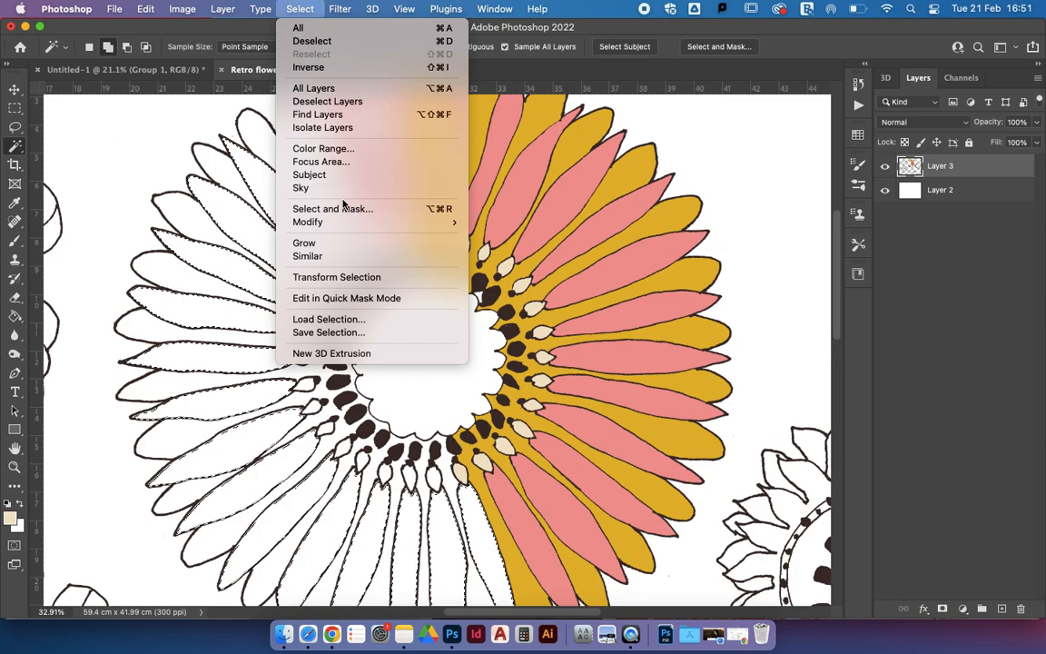
mouse_move(441, 221)
click(502, 248)
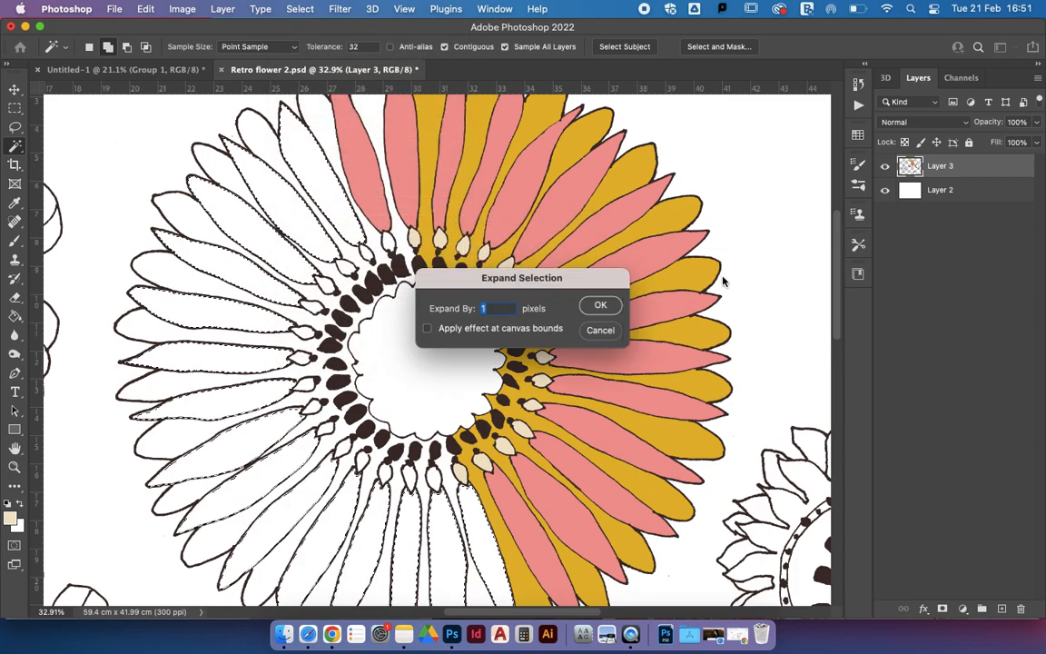
key(Return)
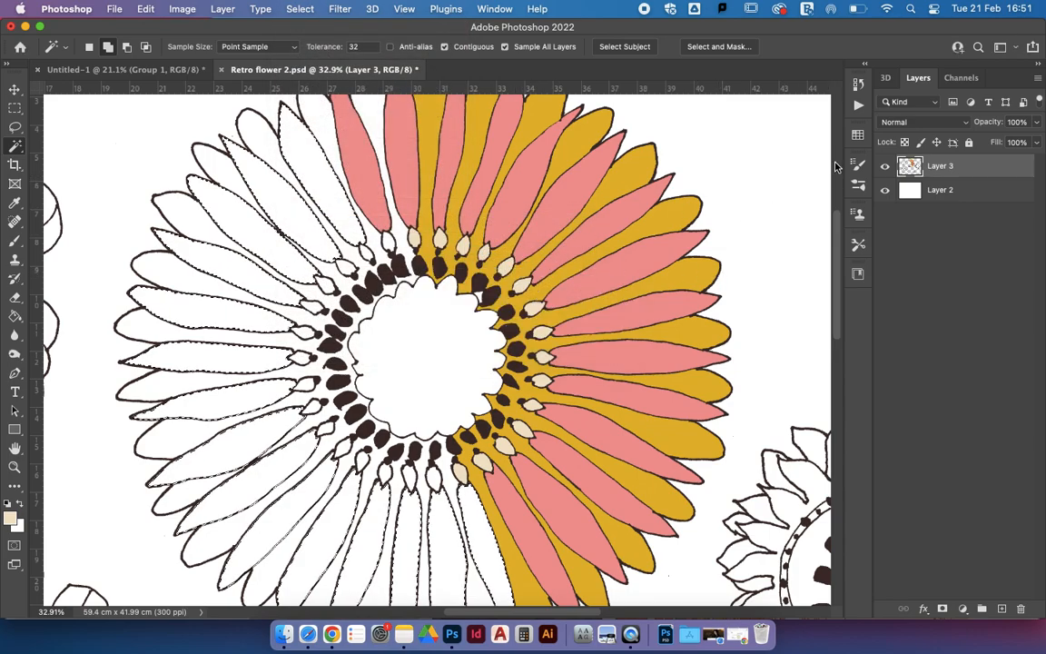
click(857, 134)
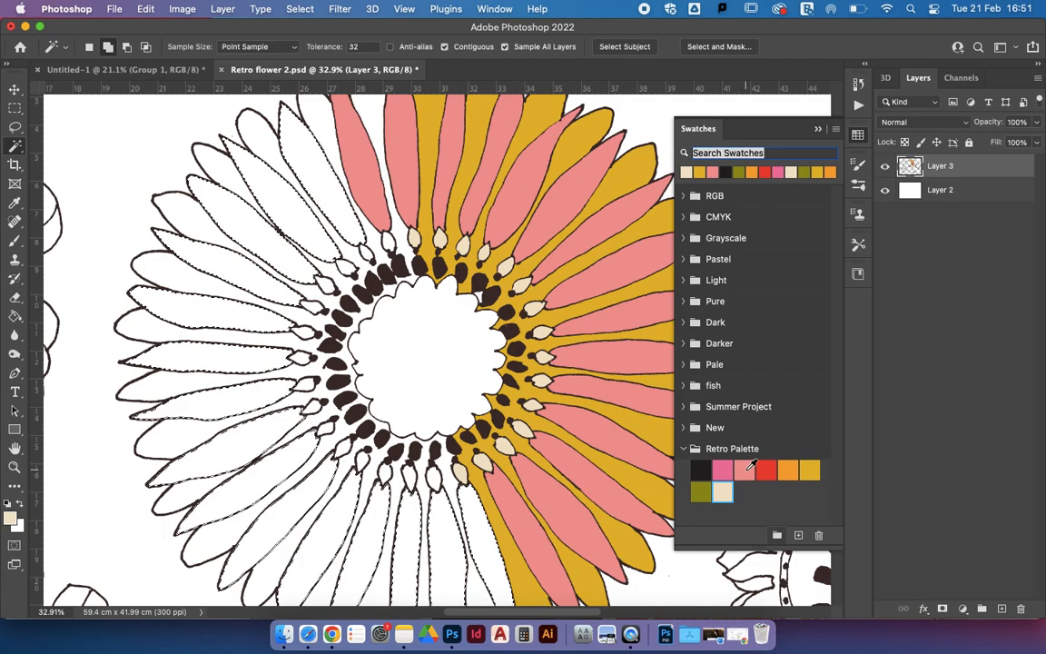
click(743, 468)
key(alt+BackSpace)
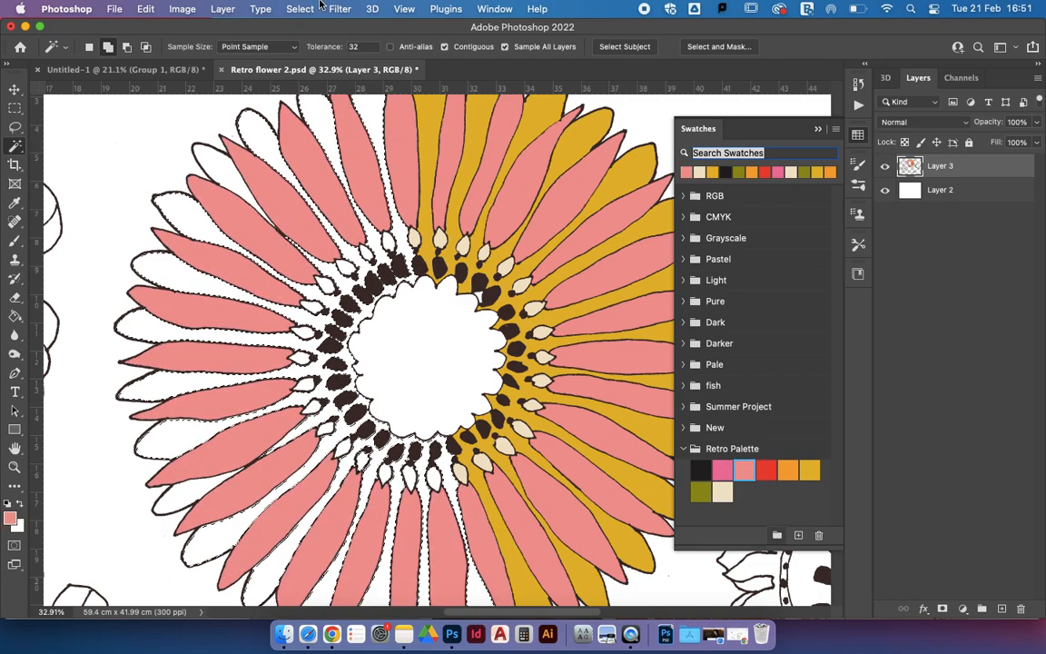
Expand the selection of the left half's in-between petals by 1 pixel, fill it with the palette's mustard yellow, and deselect.
click(293, 8)
mouse_move(432, 222)
click(544, 248)
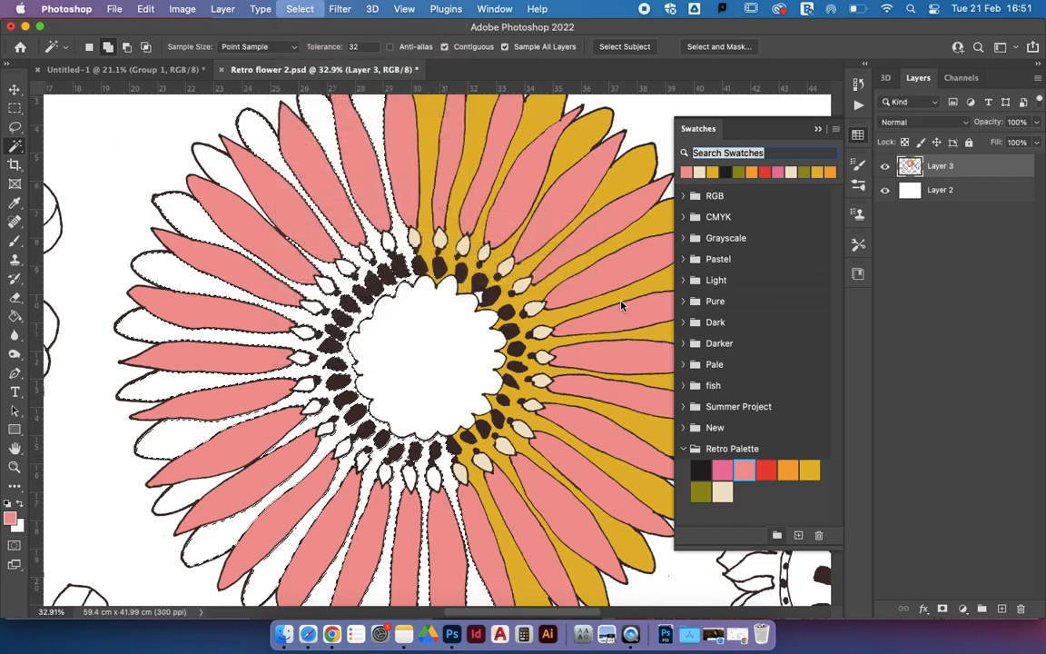
click(614, 307)
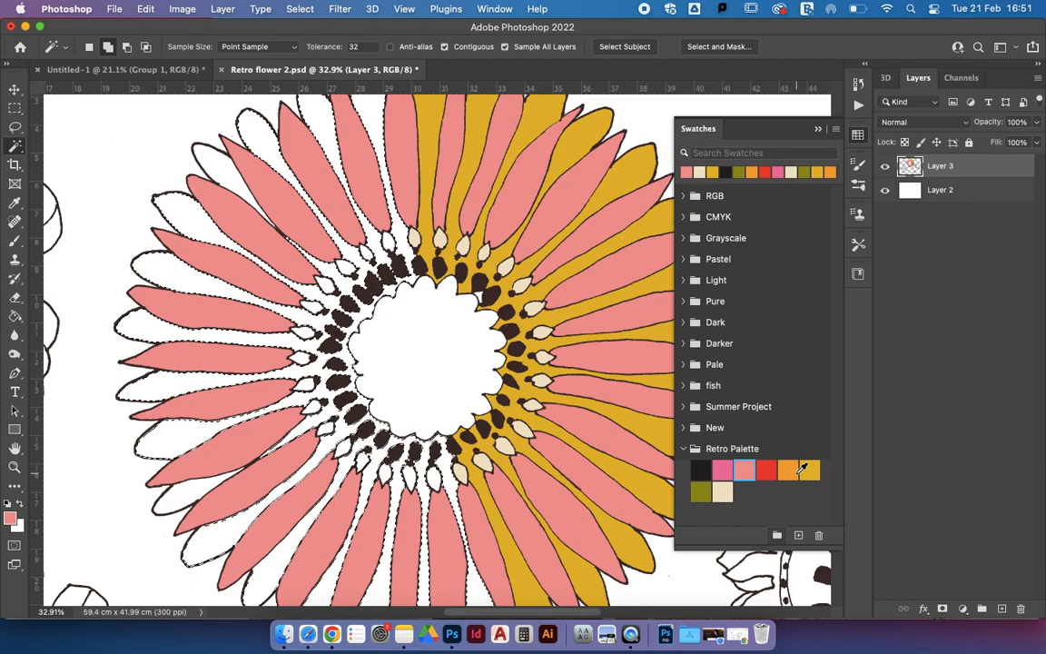
click(794, 470)
key(alt+BackSpace)
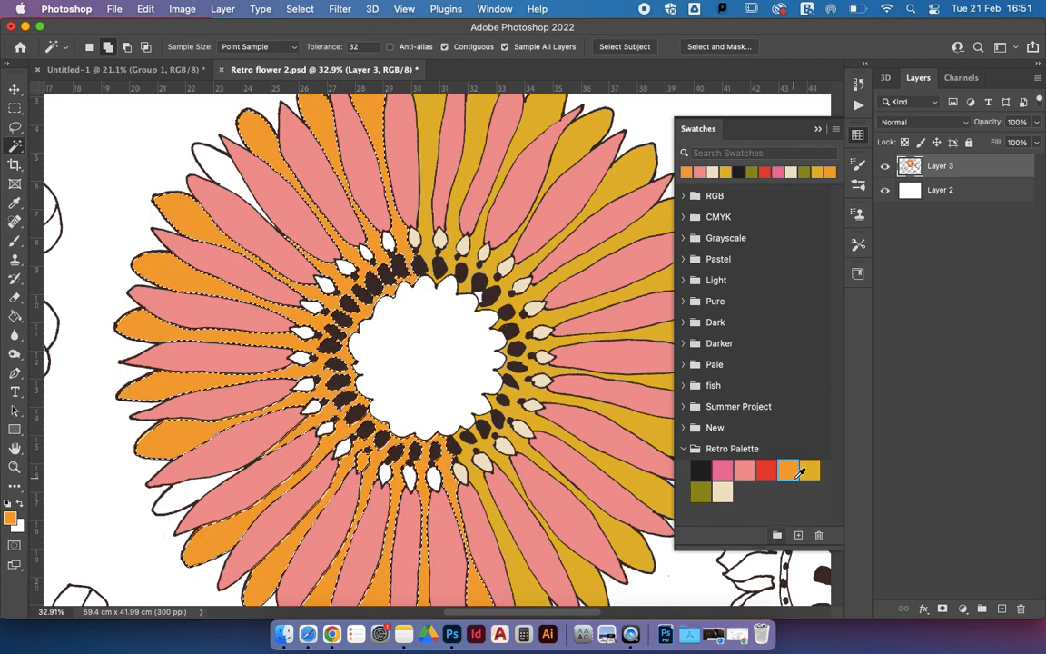
click(815, 470)
key(alt+BackSpace)
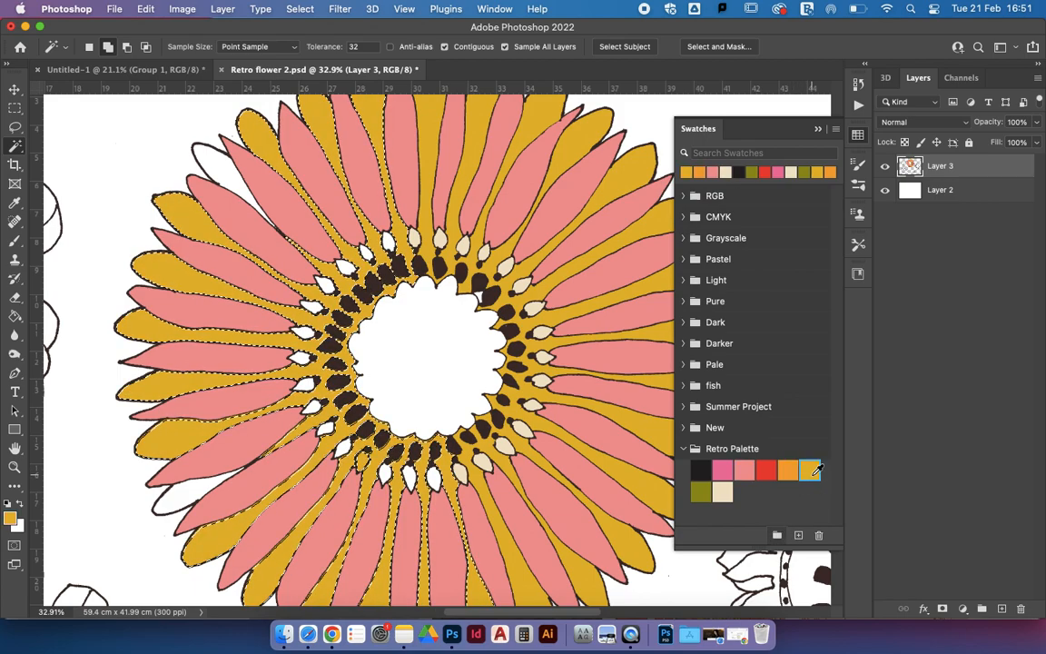
key(ctrl+d)
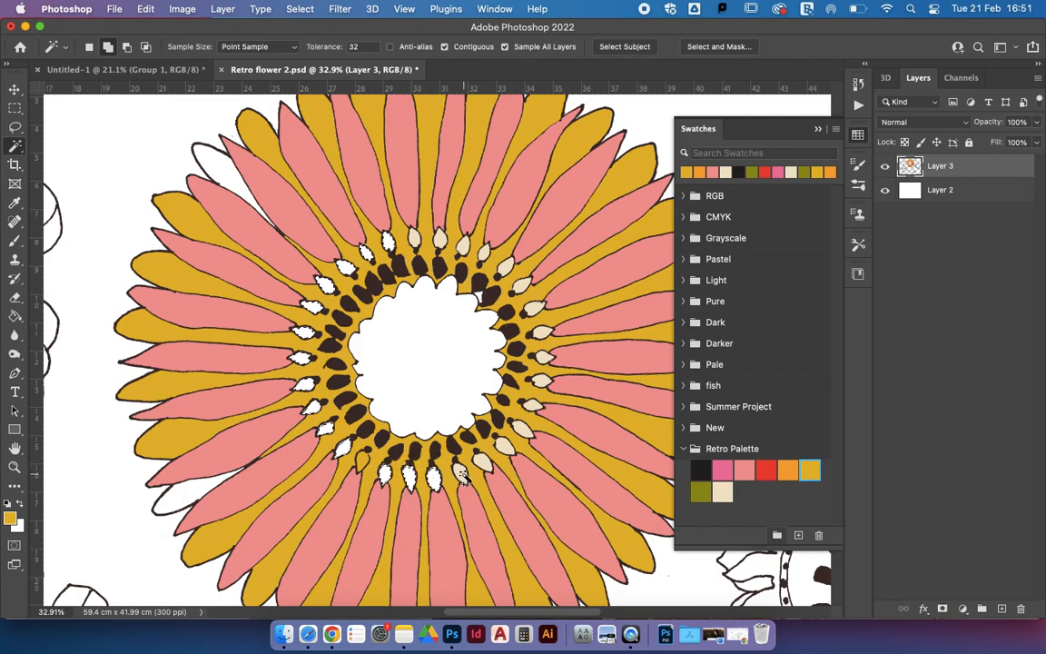
Expand the selection of the white buds around the centre's left half by 1 pixel and fill it with the palette's cream.
click(722, 491)
click(300, 9)
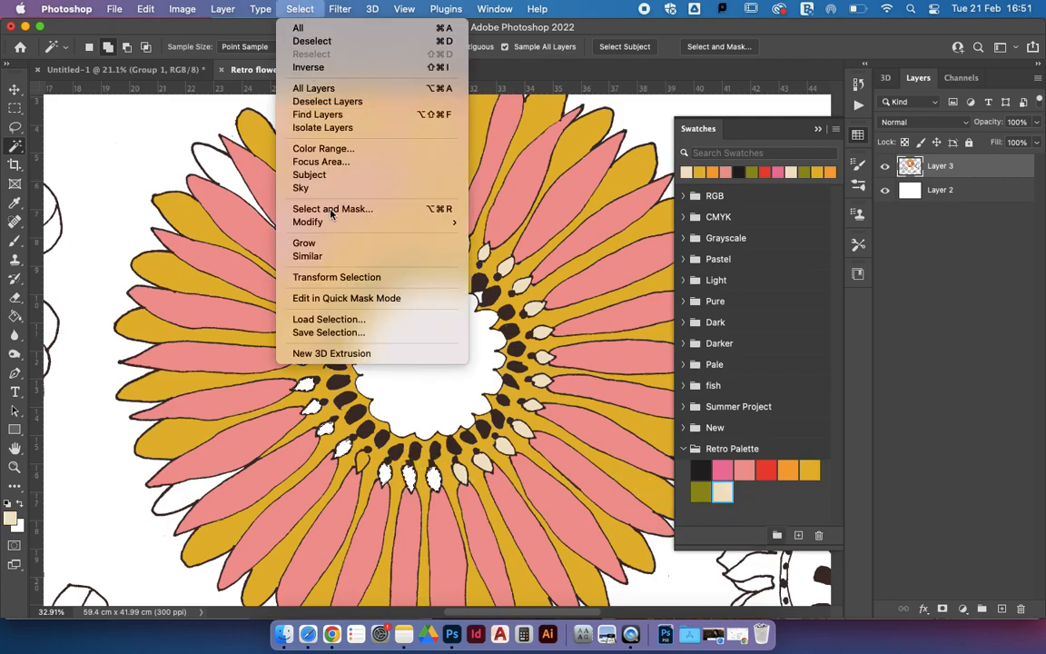
mouse_move(443, 223)
click(499, 248)
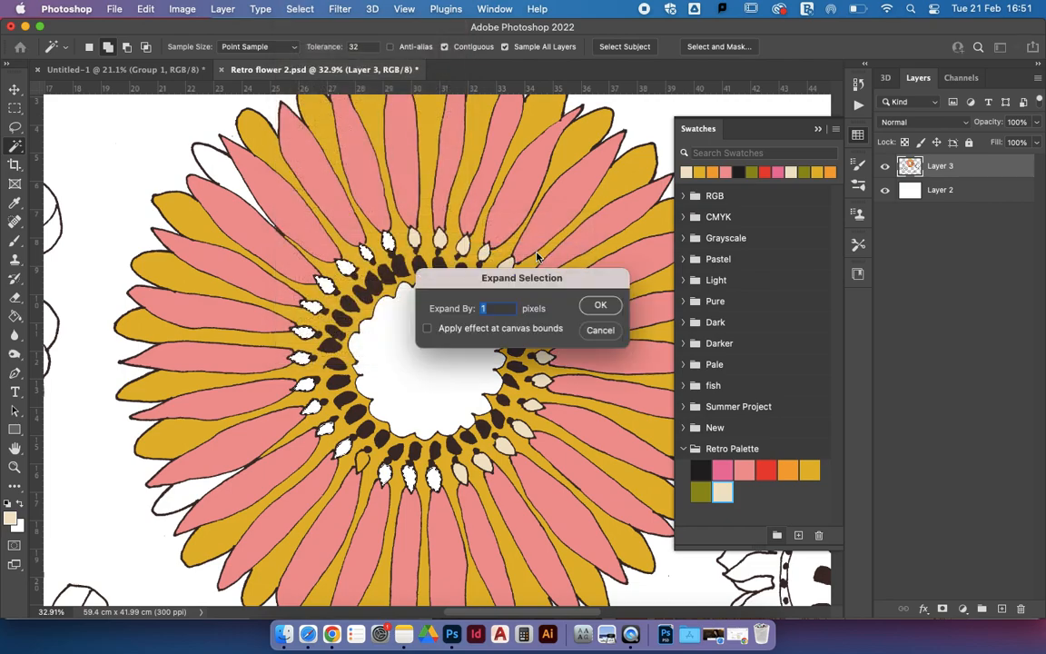
key(Return)
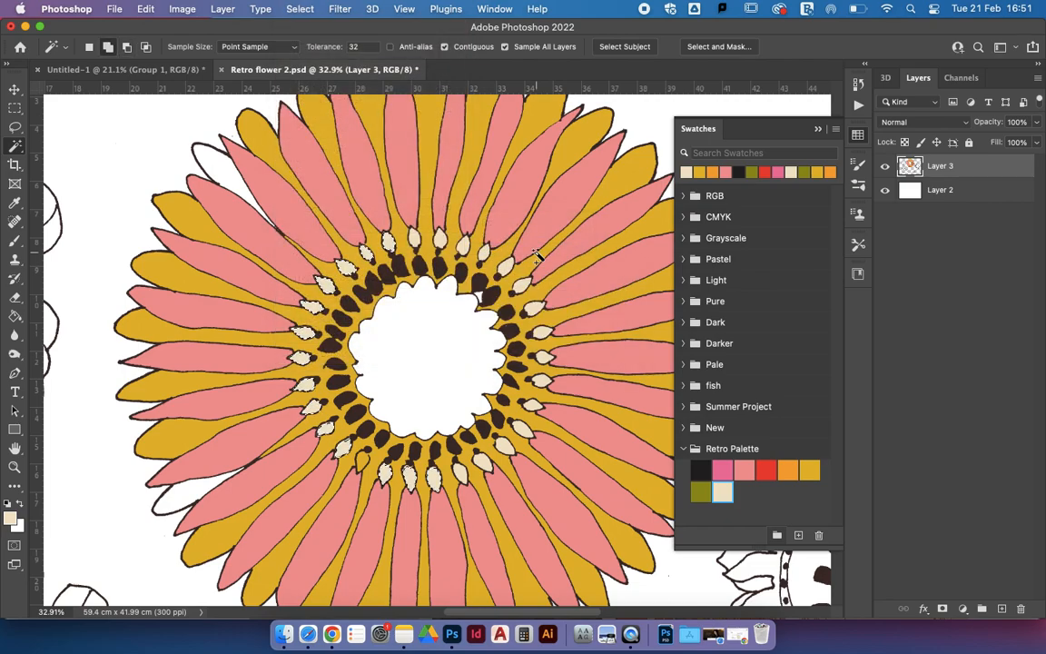
Sample the dark brown of the line art and brush over the gap in the outline of the mustard-filled bud at the centre's lower left.
key(z)
drag(351, 463, 396, 468)
key(i)
click(392, 425)
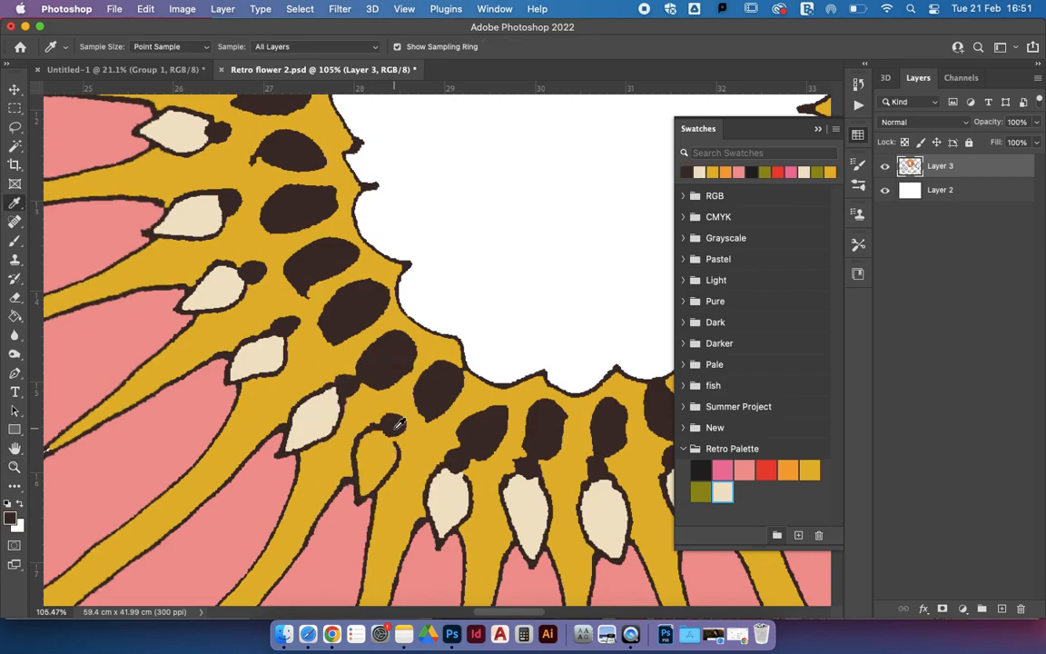
key(b)
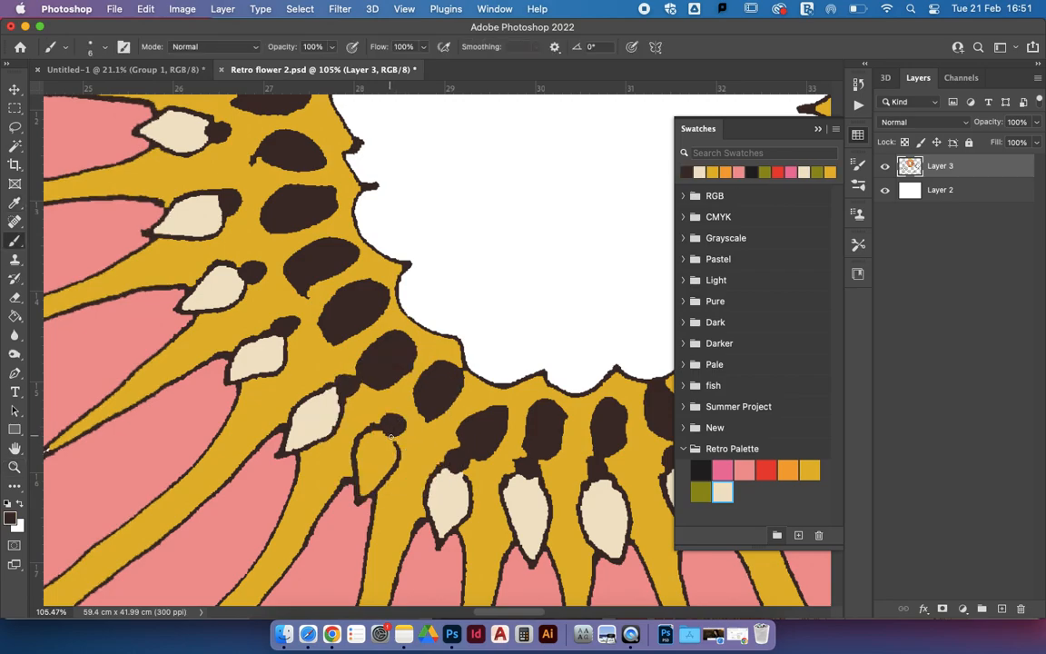
Select the inside of the repaired bud, expand the selection by 1 pixel, and fill it with the palette's cream.
key(w)
click(373, 460)
click(288, 9)
mouse_move(436, 222)
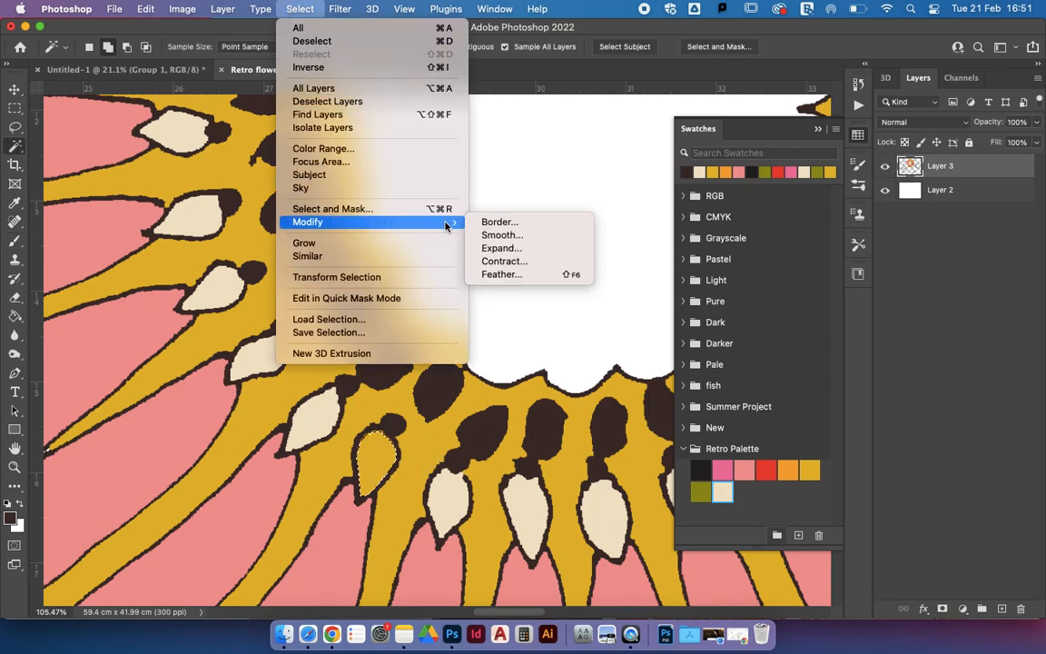
click(526, 248)
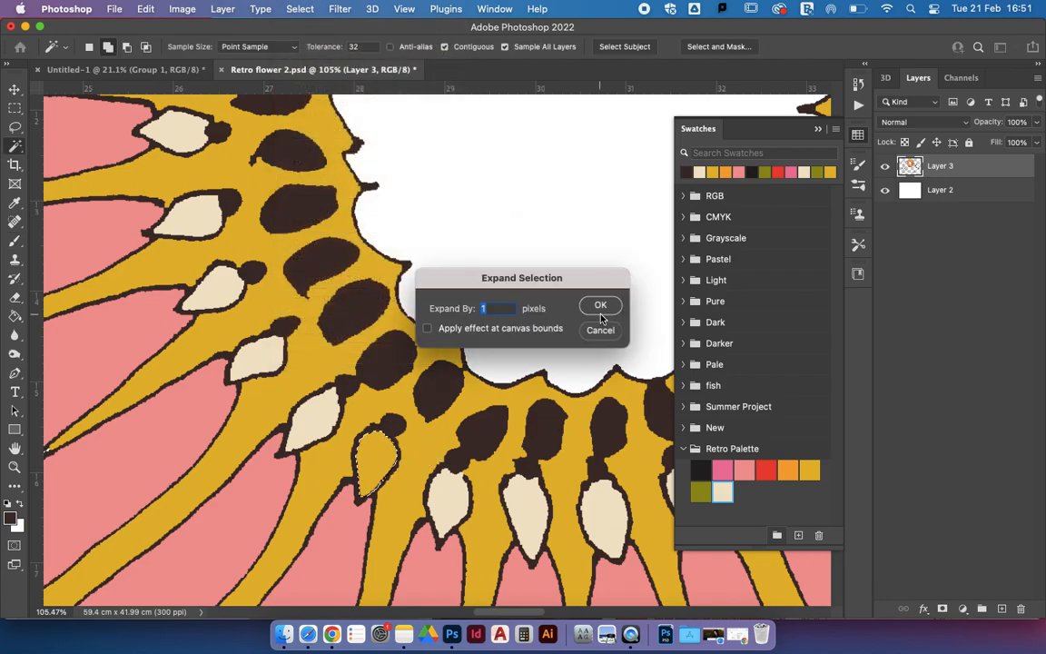
click(597, 307)
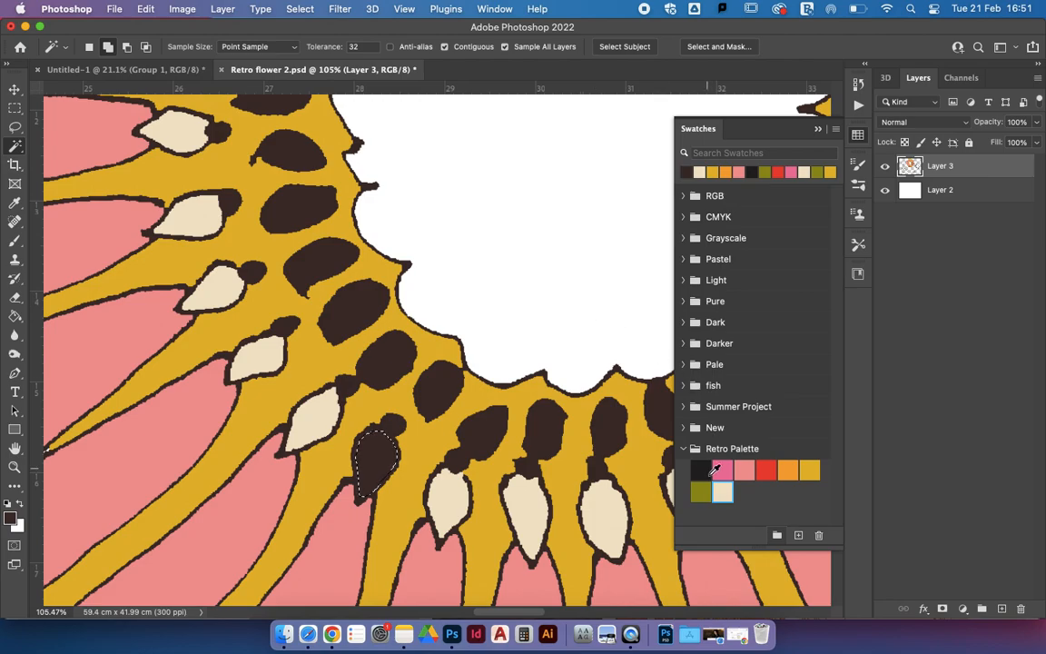
click(724, 489)
key(alt+BackSpace)
Select the white centre of the large upper flower and expand the selection by 1 pixel.
key(z)
drag(434, 504, 314, 420)
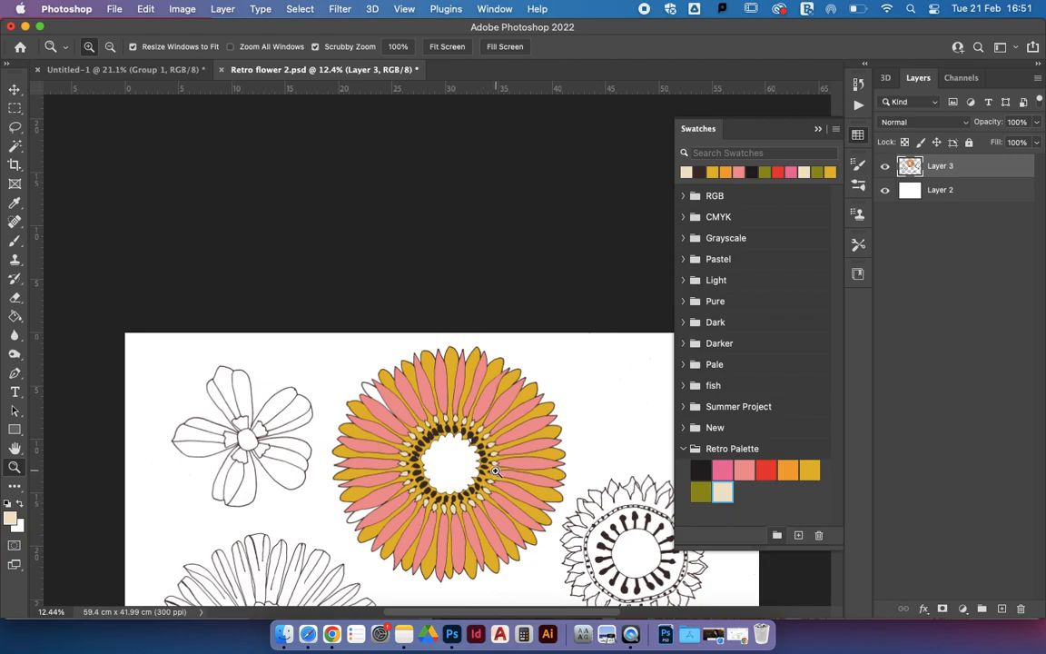
drag(462, 471, 498, 509)
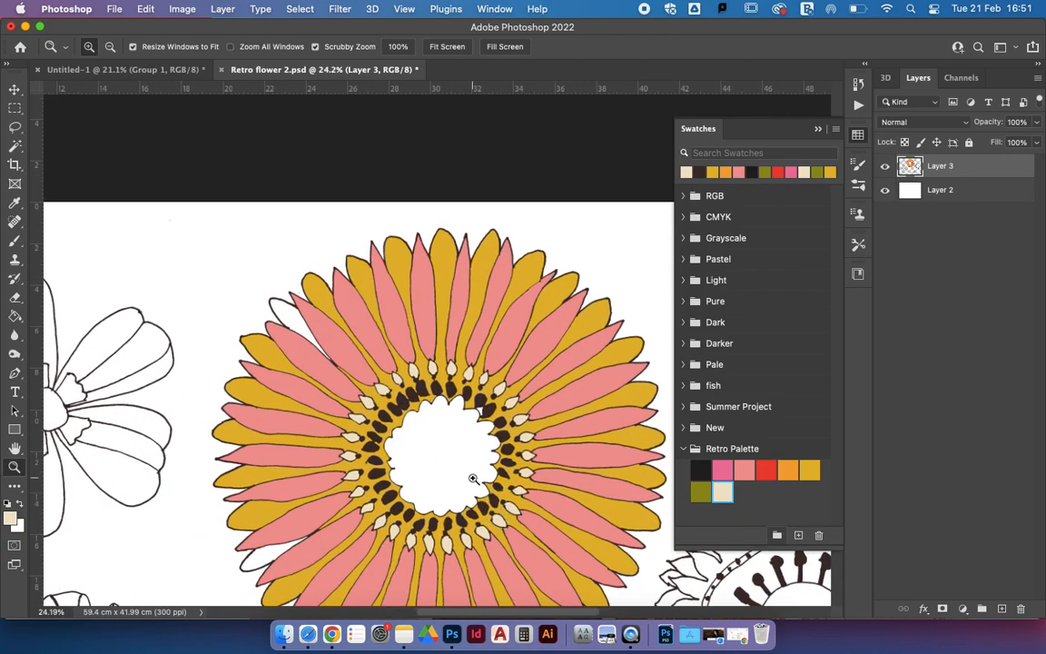
key(w)
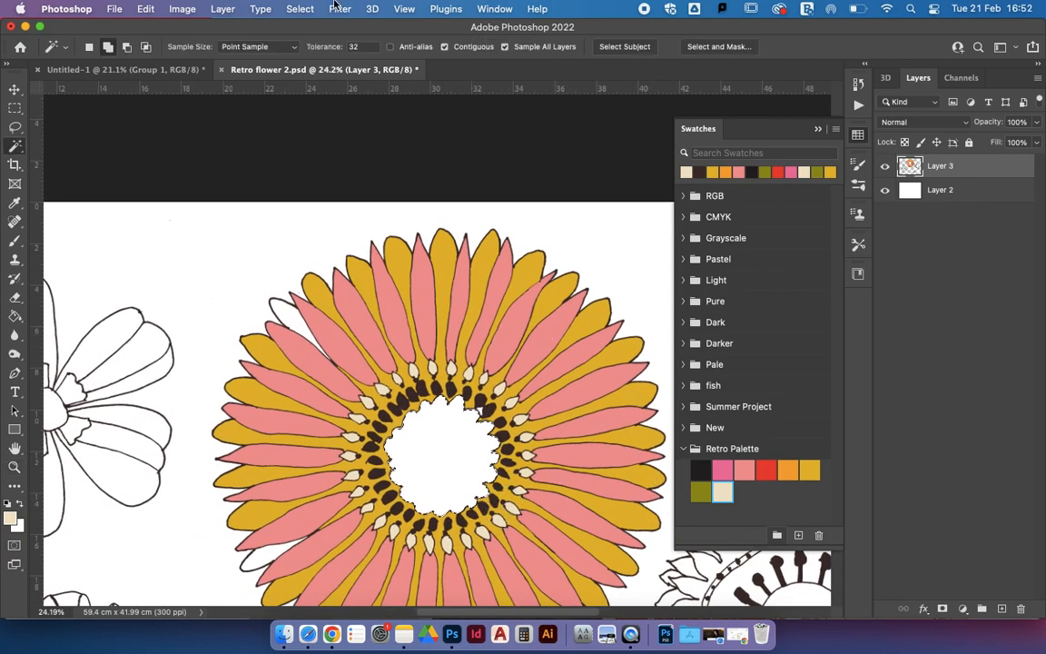
click(300, 9)
mouse_move(320, 221)
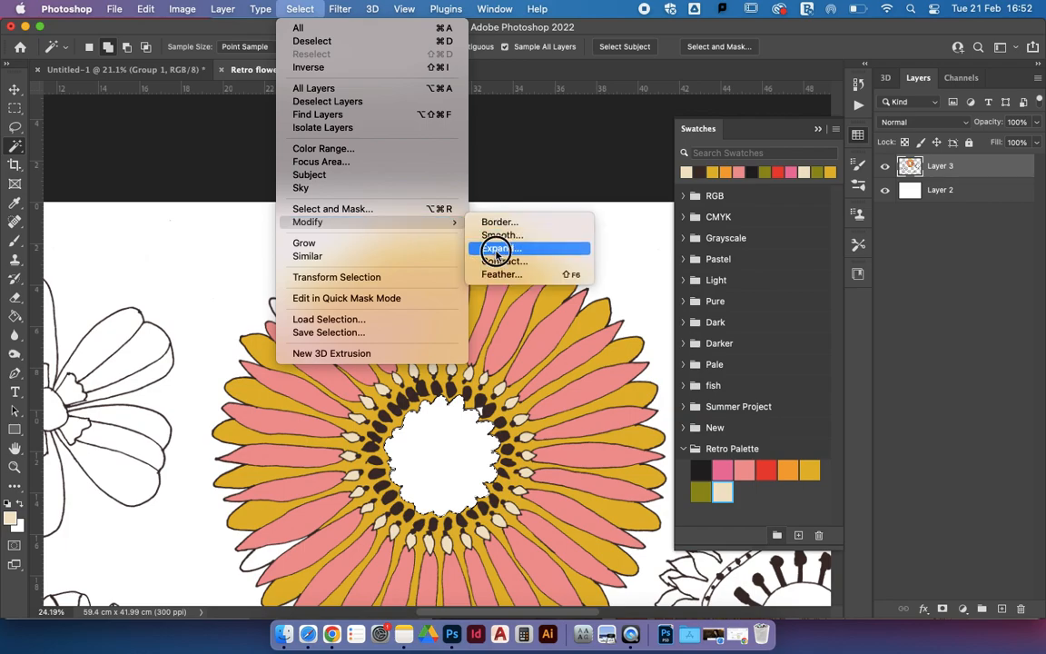
click(498, 243)
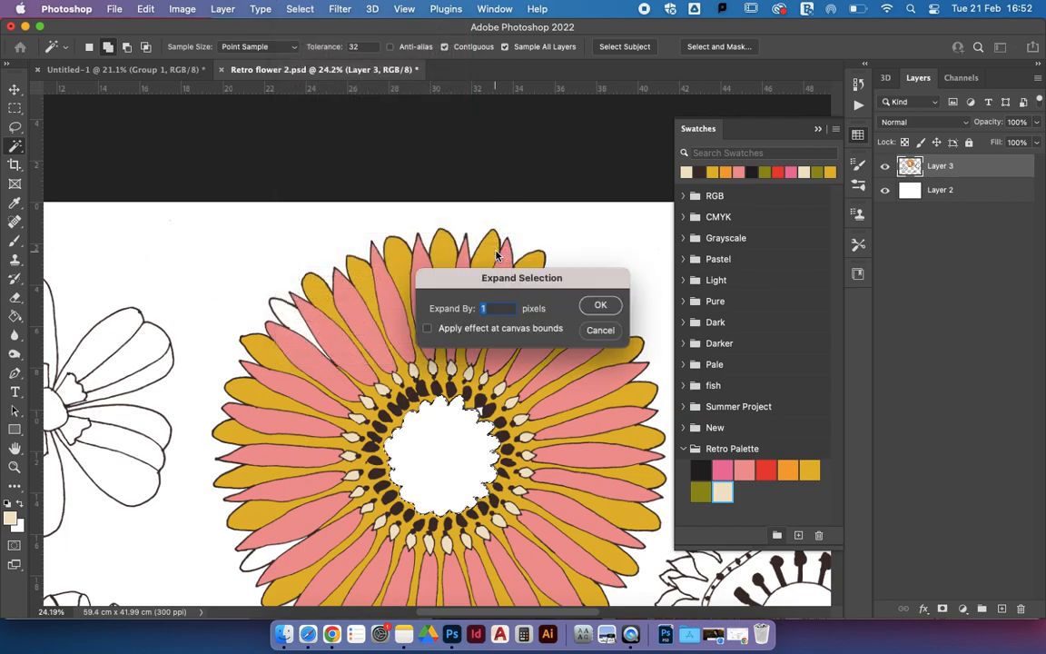
key(Return)
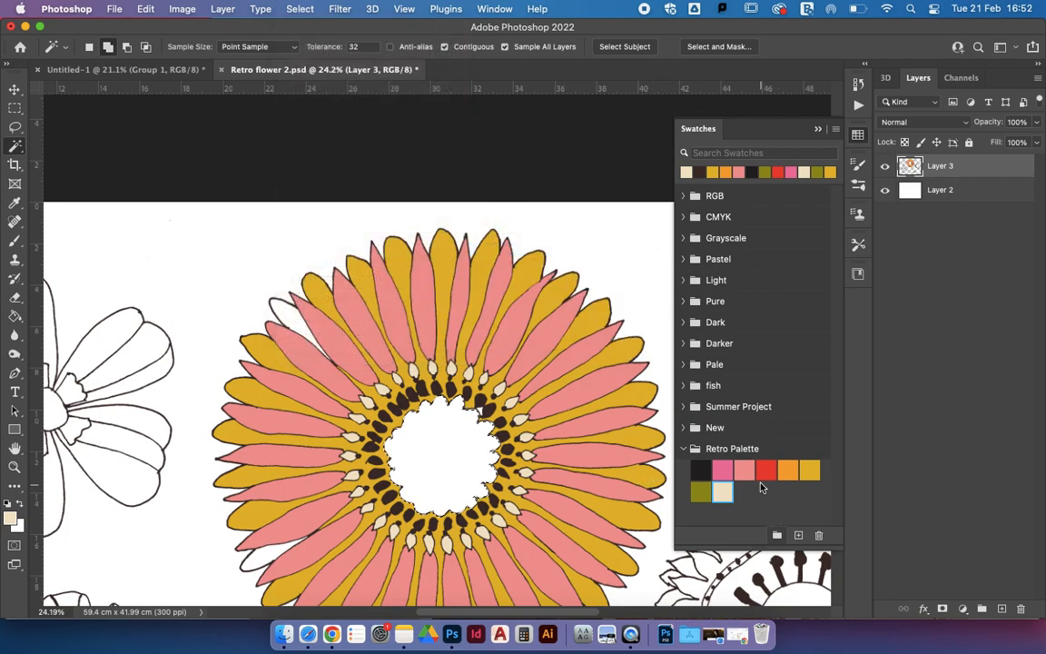
Try olive green in the selected flower centre, and settle on a fill of the bright pink from Retro Palette.
click(702, 490)
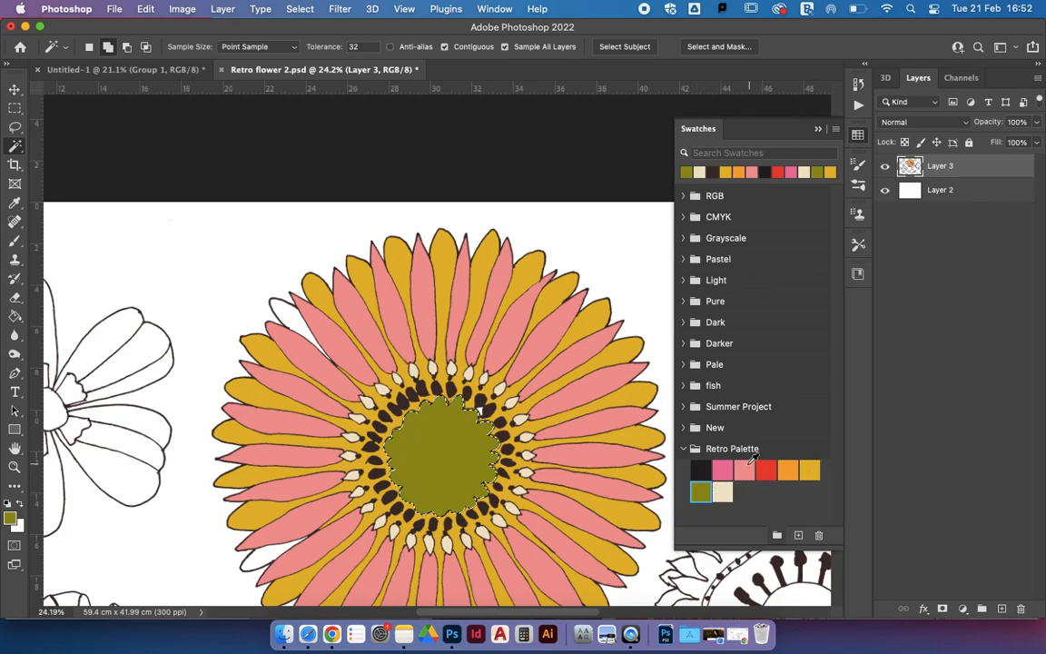
click(722, 469)
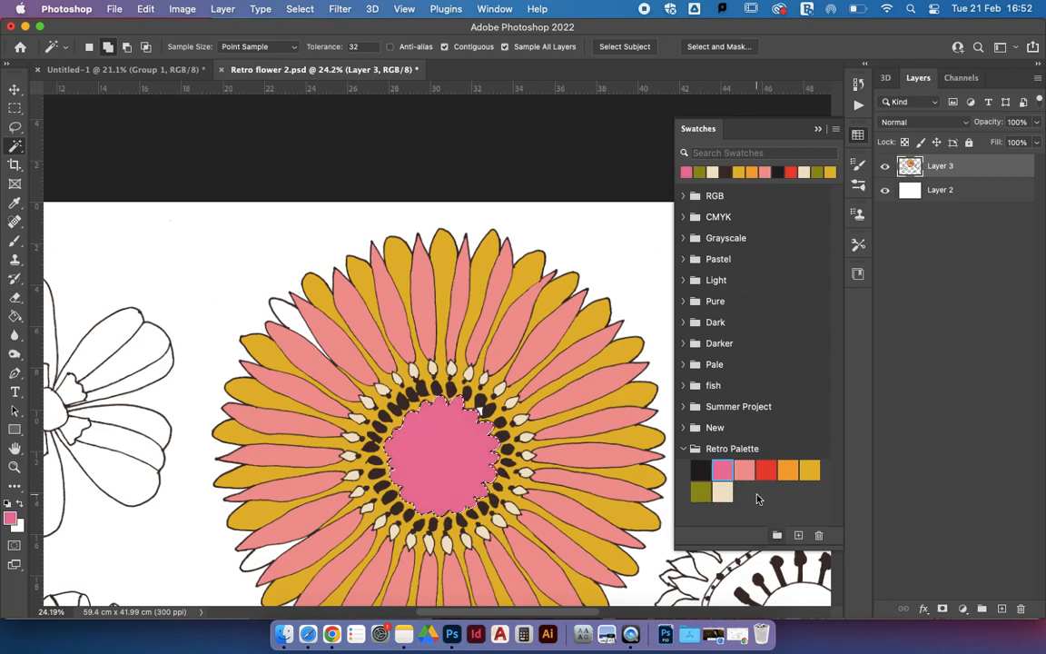
key(z)
drag(479, 479, 401, 437)
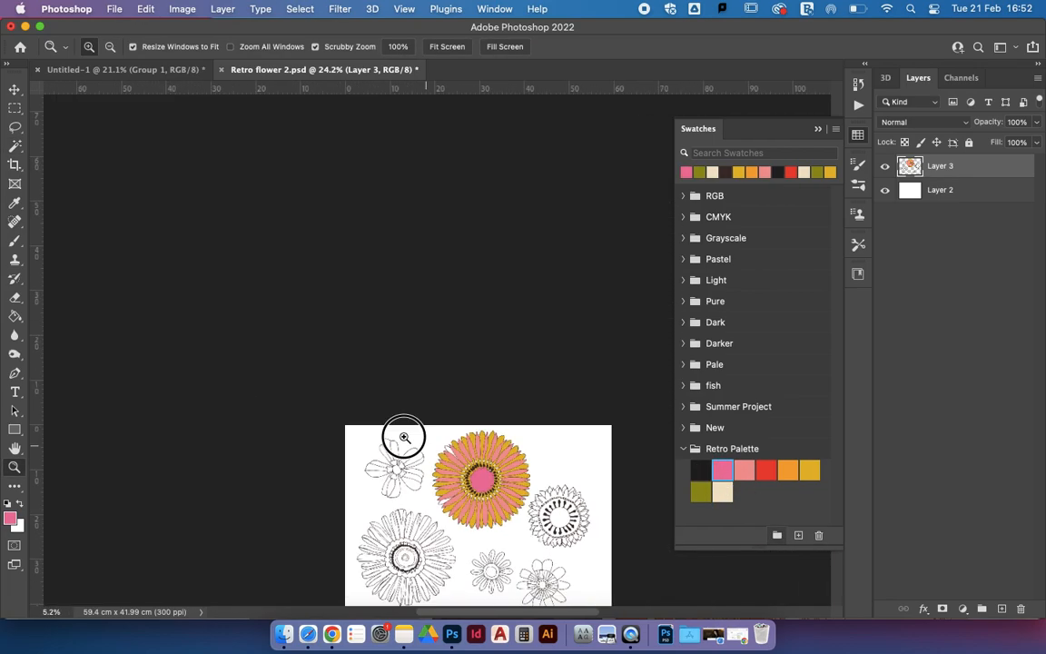
drag(483, 518, 498, 390)
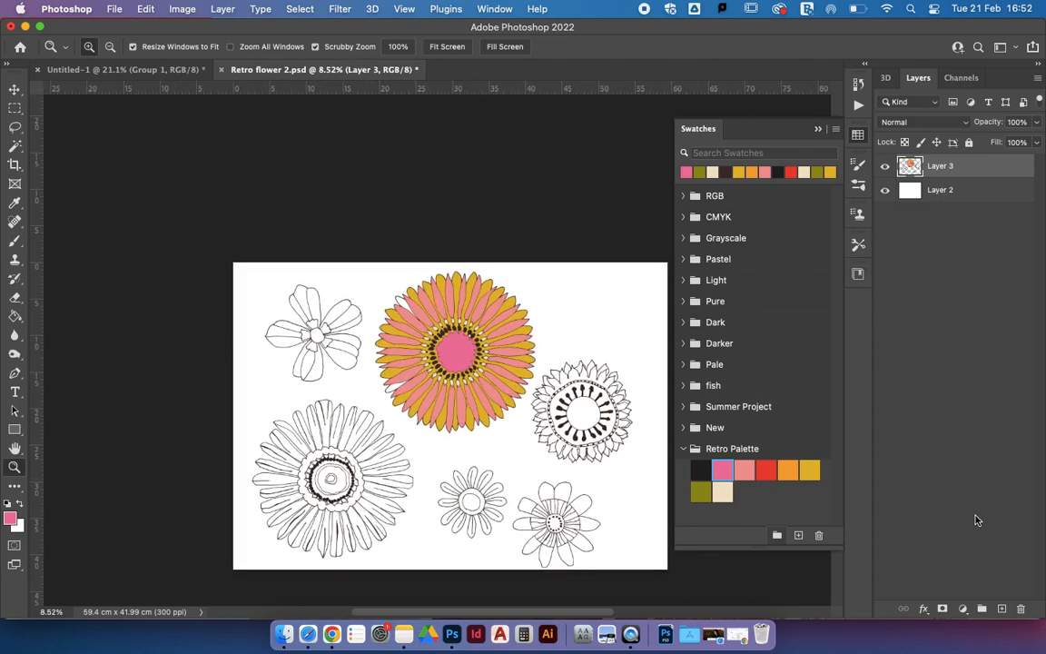